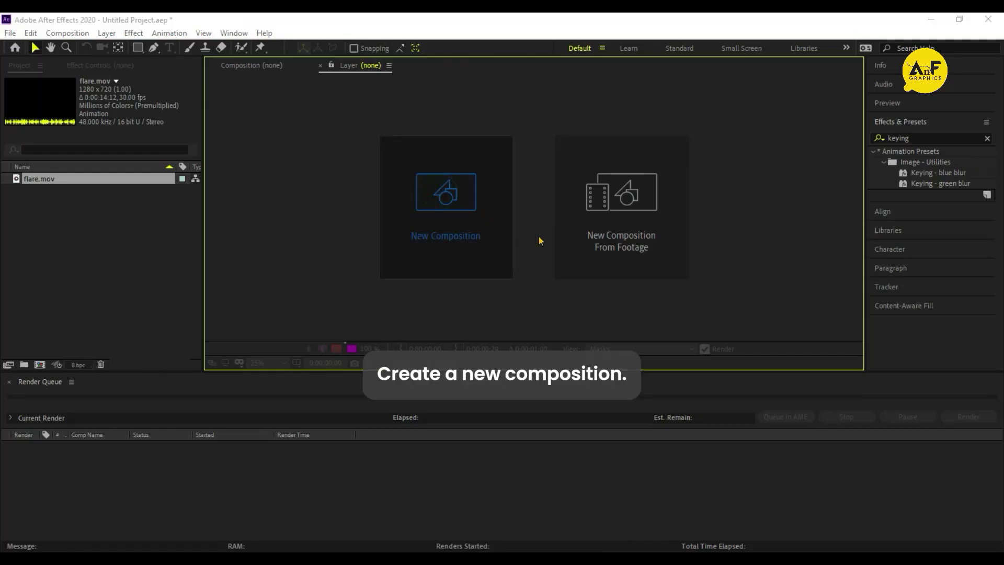
- Create a 1920×1080 composition named logo containing an 8 text layer
left_click(506, 212)
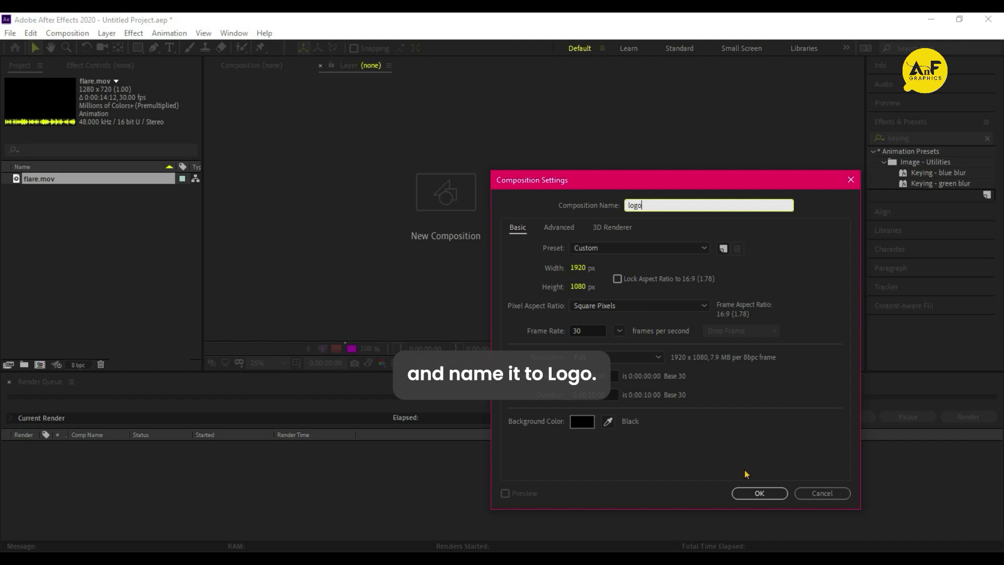
left_click(759, 493)
key("ctrl+t")
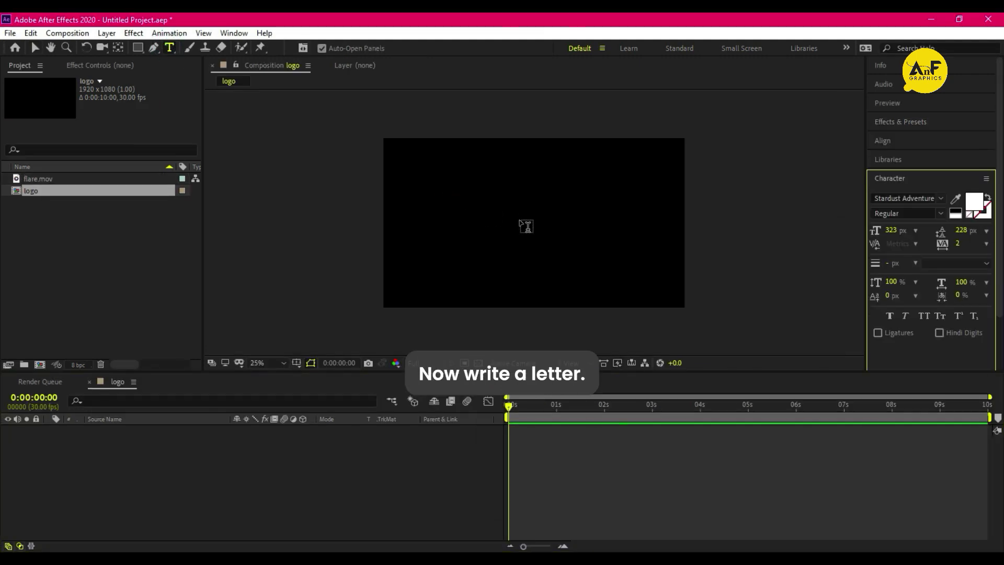
left_click(526, 226)
type("8")
key("ctrl+Return")
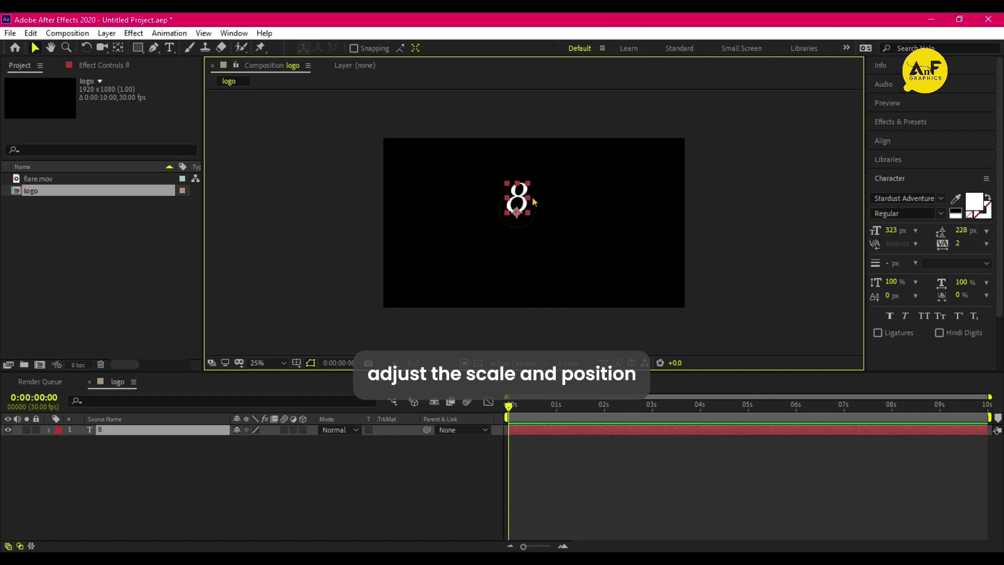
- Enlarge the 8 and centre it horizontally in the comp
left_click_drag(533, 201, 556, 215)
left_click(882, 140)
left_click(900, 171)
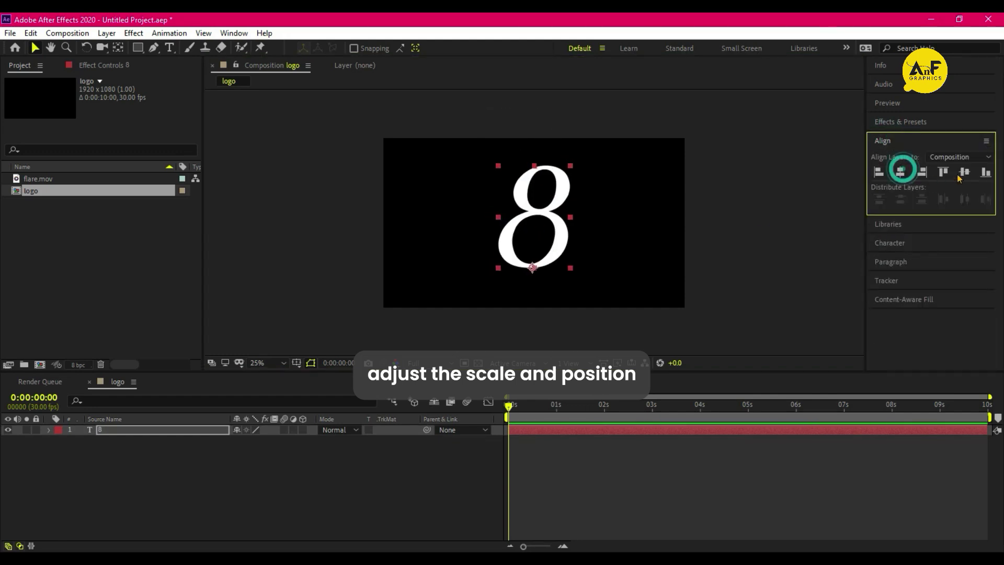
left_click(723, 209)
left_click(100, 427)
- Create a new composition named Final Comp
left_click(39, 365)
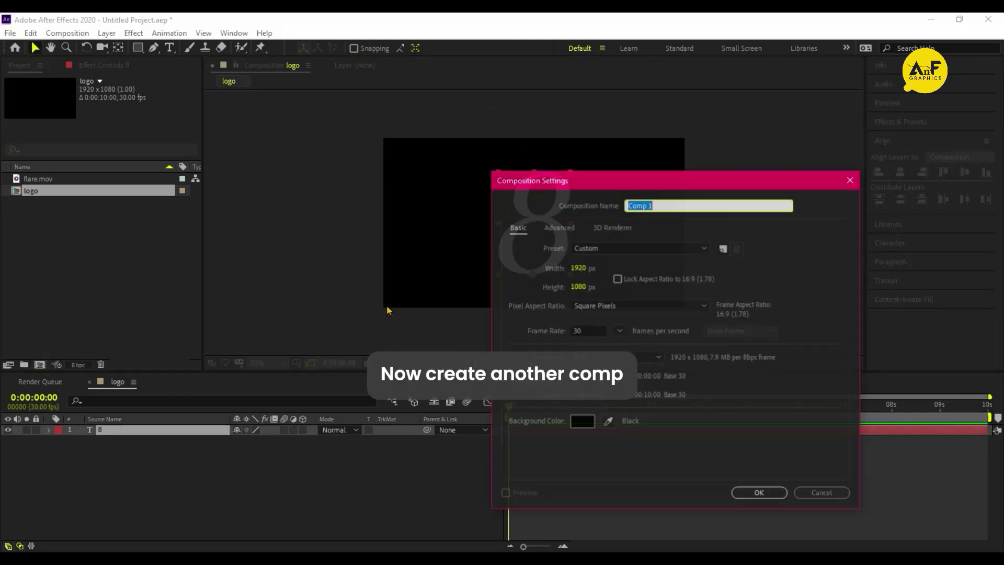
left_click(651, 204)
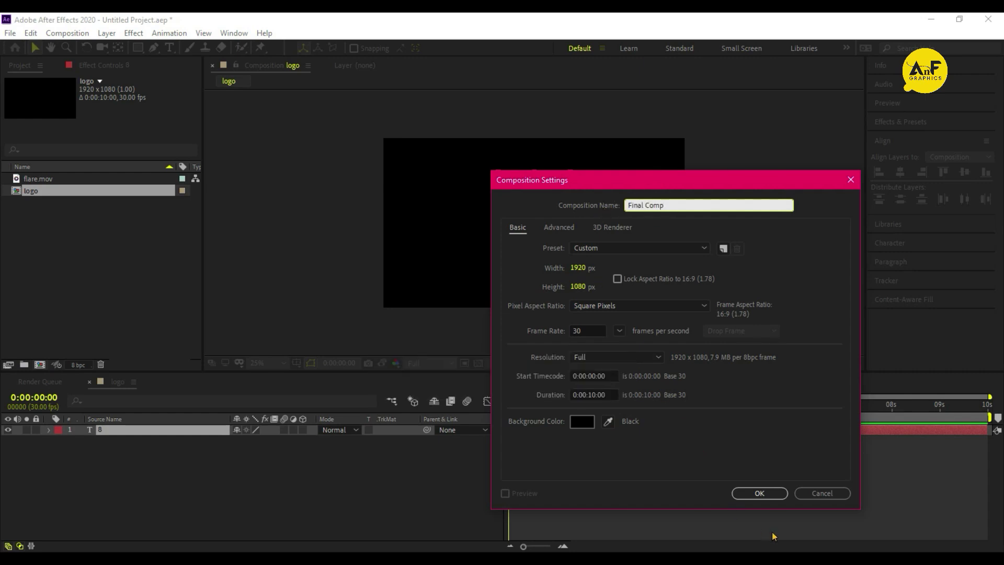
left_click(758, 492)
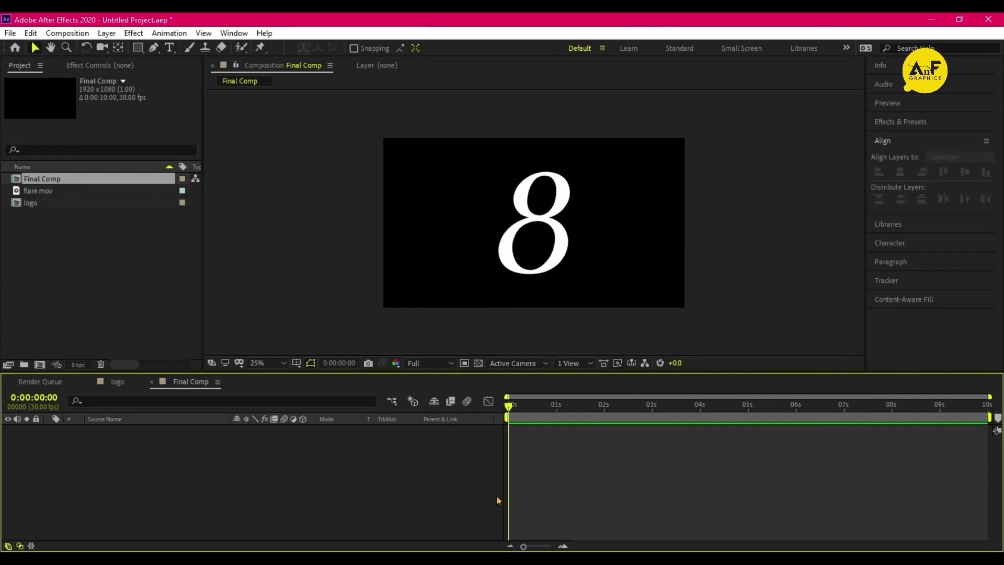
- Add a full-frame 1920×1080 Pale Yellow Solid 1 layer as the background
right_click(240, 474)
mouse_move(295, 345)
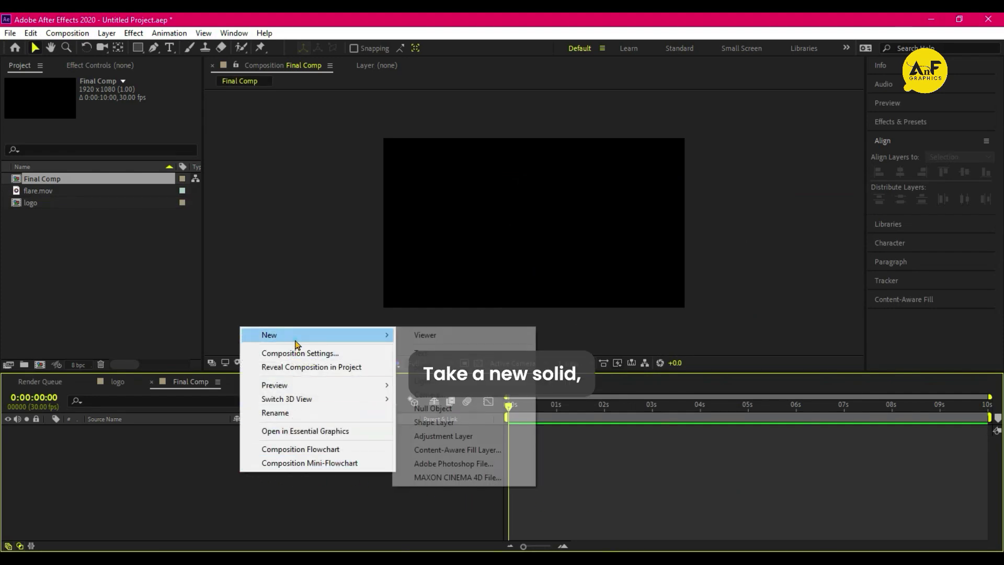
left_click(420, 366)
left_click(722, 343)
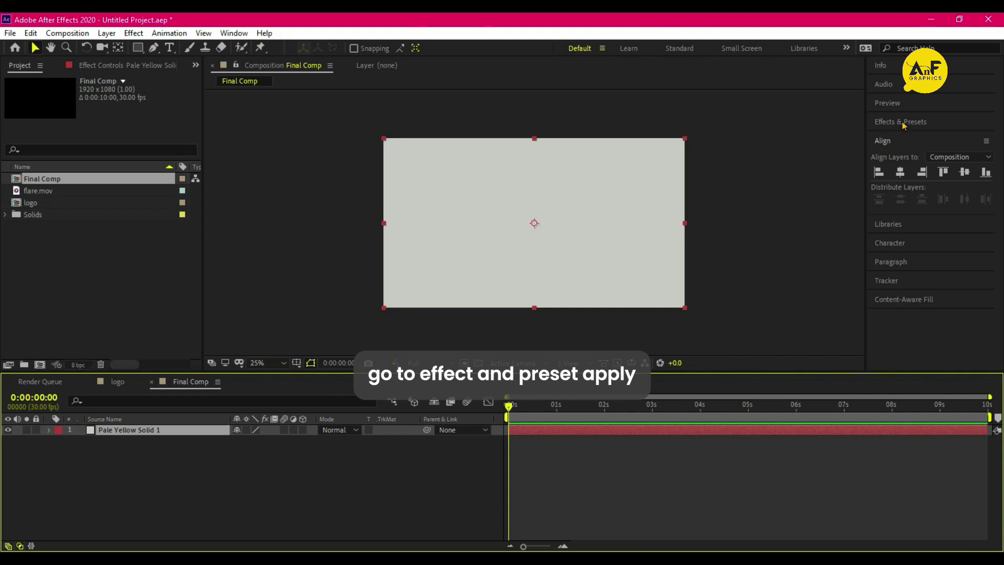
- Search Effects & Presets for 'ramp' and apply Gradient Ramp to the solid
left_click(903, 125)
left_click(894, 137)
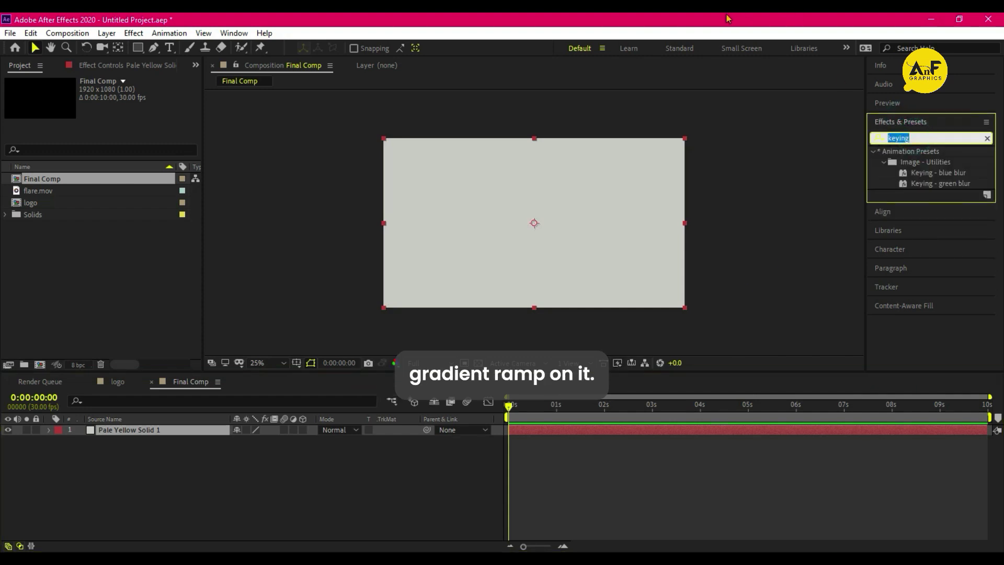
type("ramp")
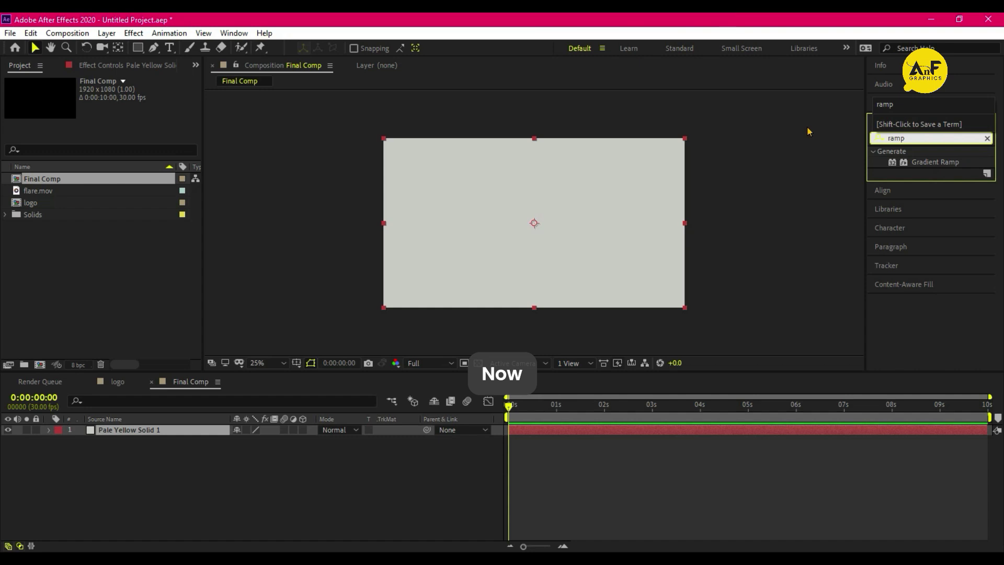
left_click_drag(935, 162, 608, 225)
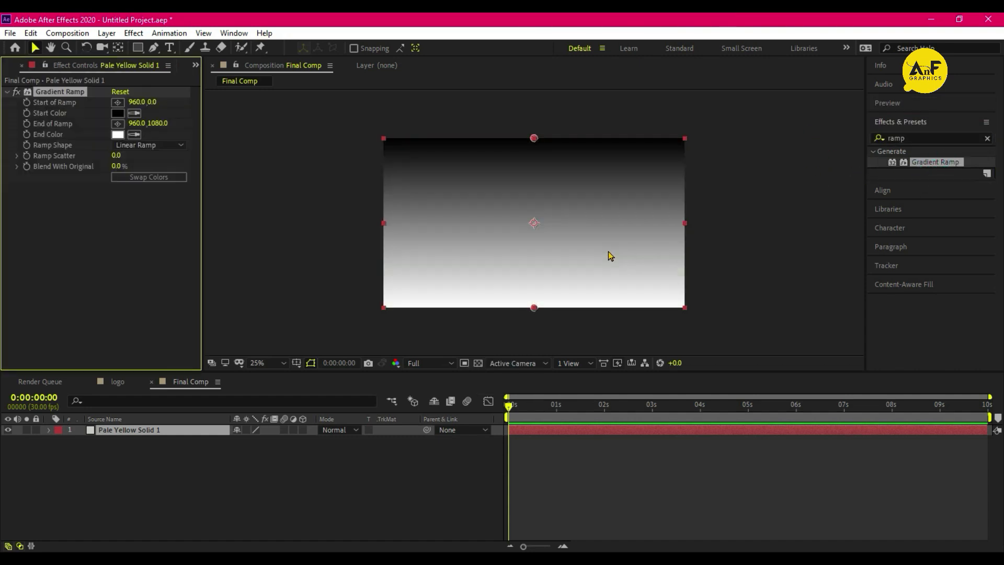
- Set the ramp's start colour to pink F951E3 and its end colour to deep purple
left_click(118, 114)
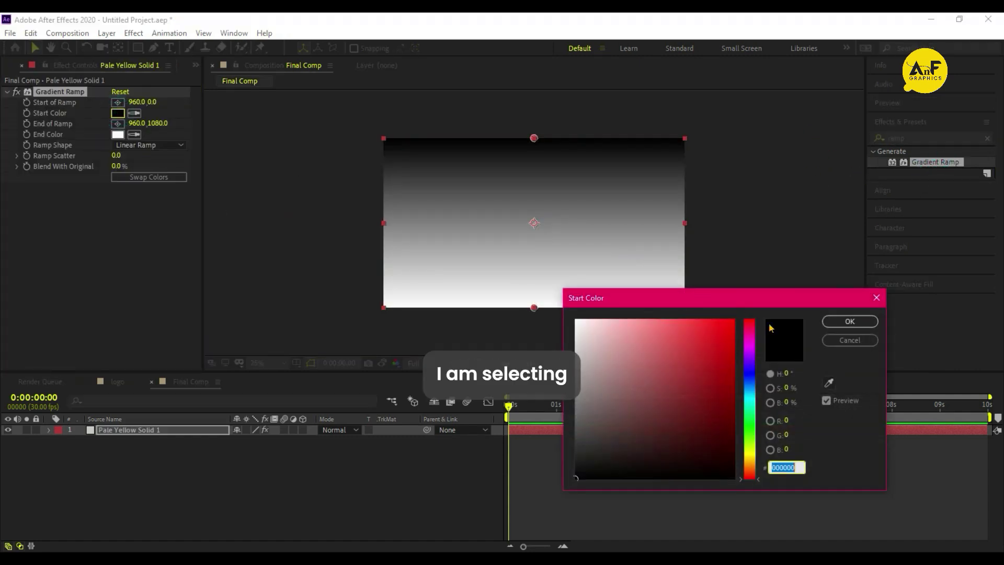
left_click(748, 344)
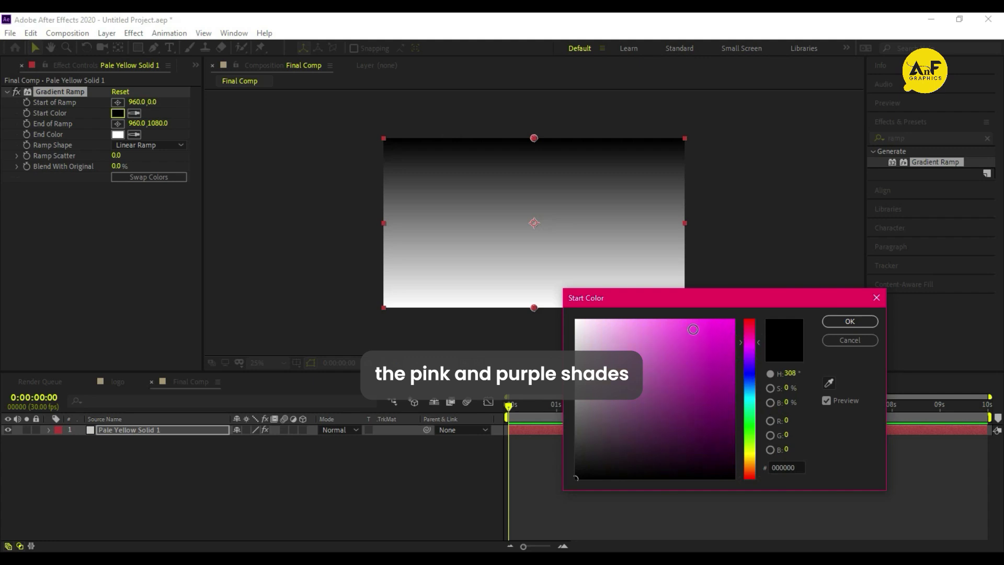
left_click(682, 322)
left_click(831, 321)
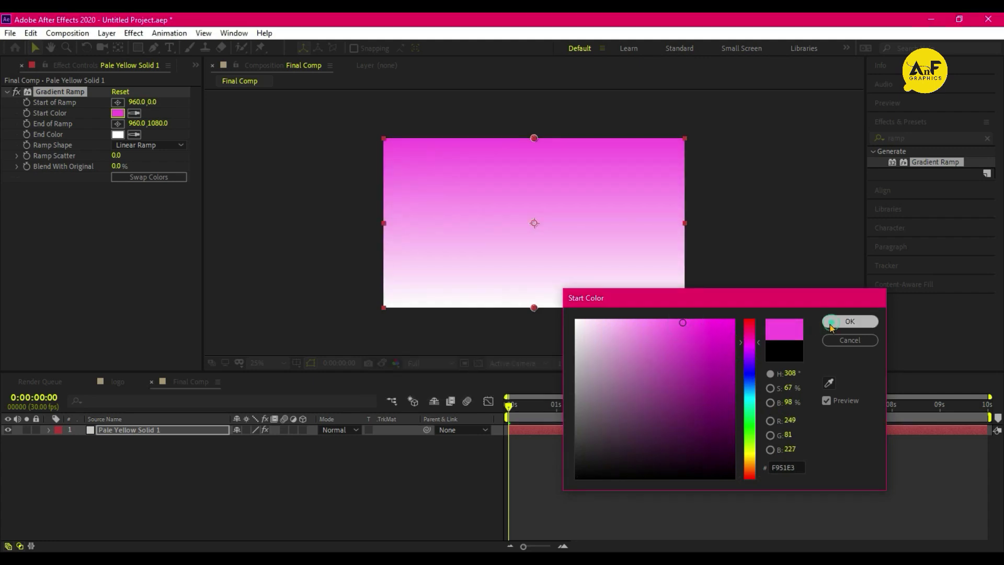
left_click(118, 135)
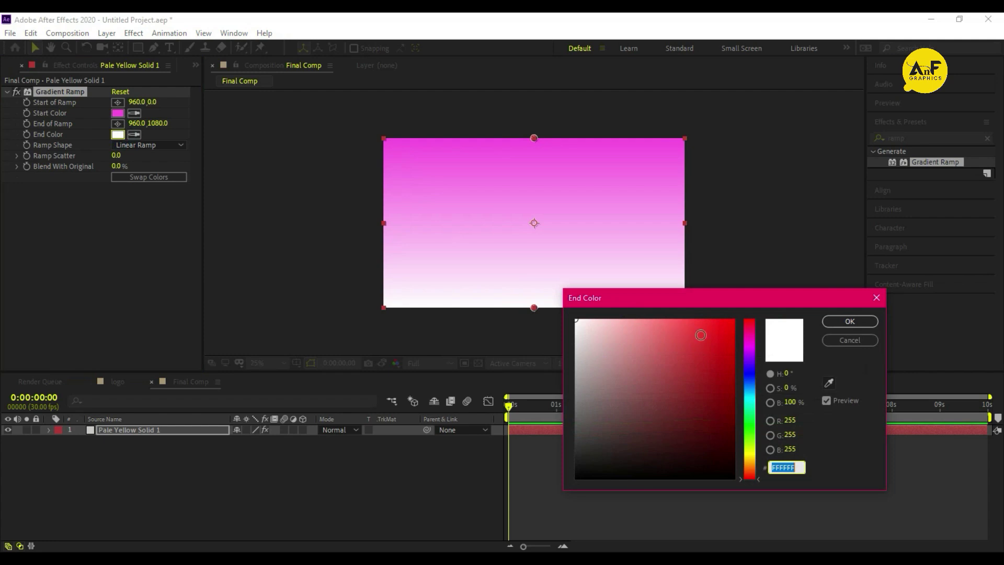
left_click(751, 350)
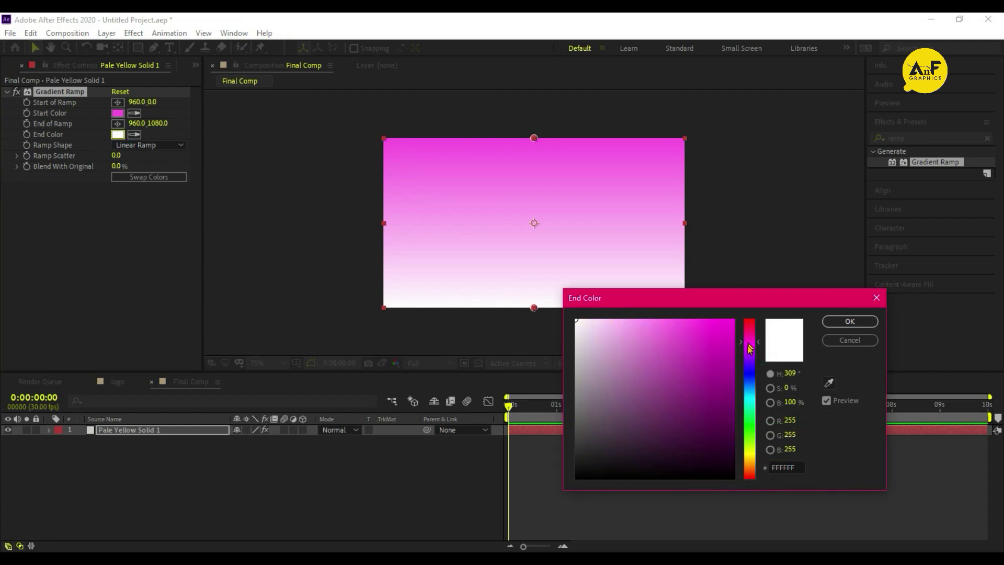
left_click_drag(710, 355, 716, 378)
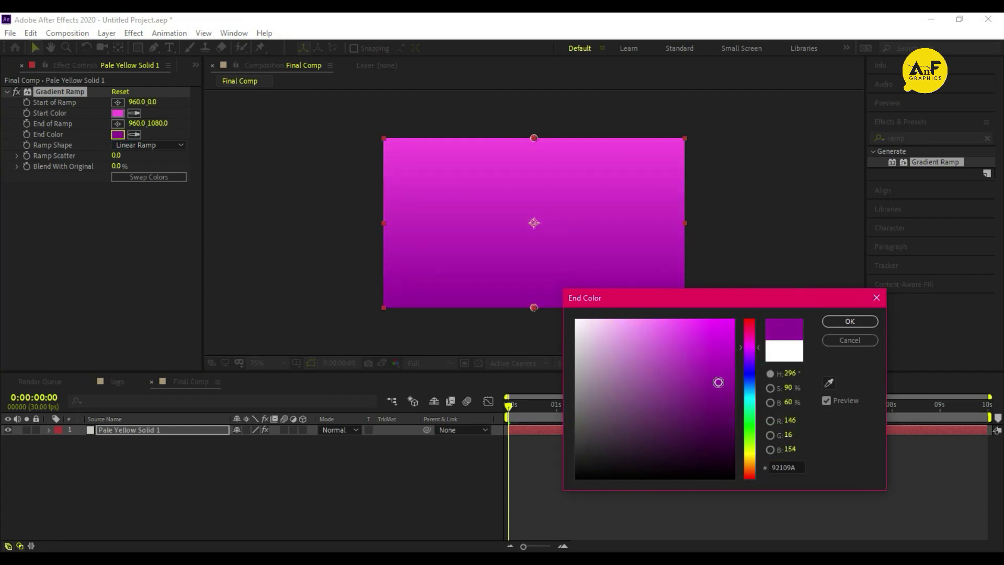
left_click(842, 322)
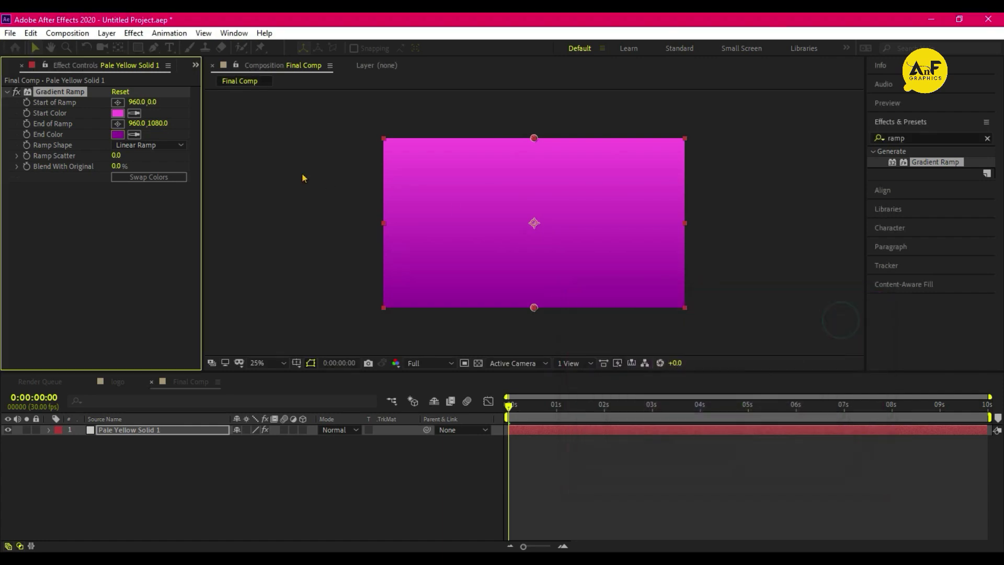
- Make the ramp radial, starting at 984,564 and ending at 2060,1140
left_click(135, 146)
left_click(163, 172)
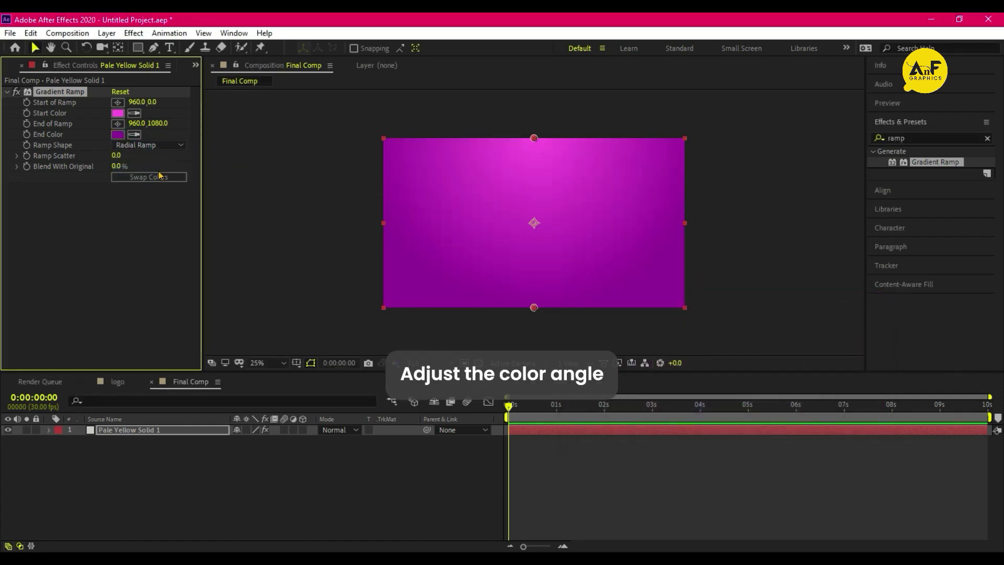
left_click_drag(532, 143, 537, 227)
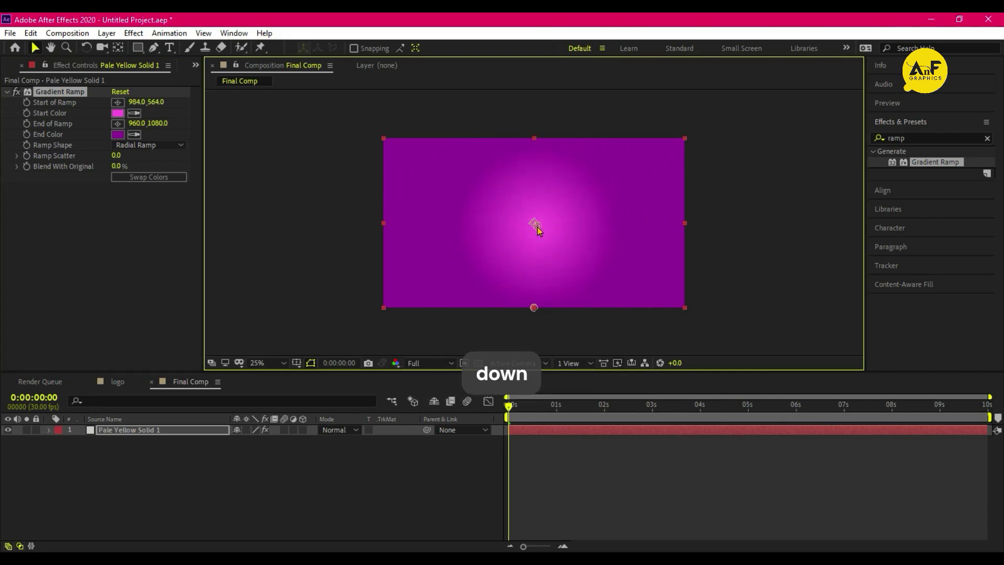
left_click_drag(533, 308, 705, 317)
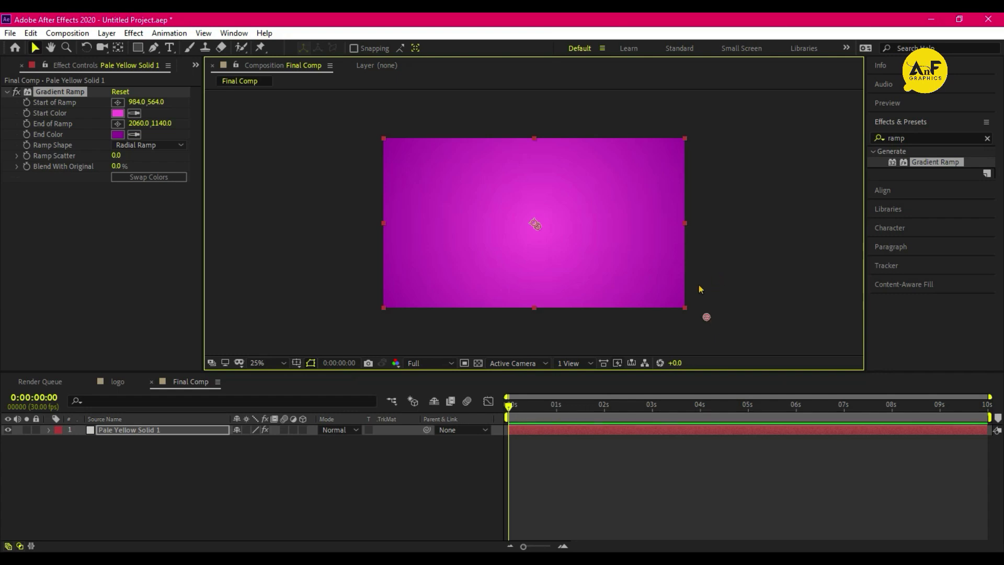
- Place the logo comp in Final Comp above the gradient solid
left_click(197, 68)
left_click(219, 81)
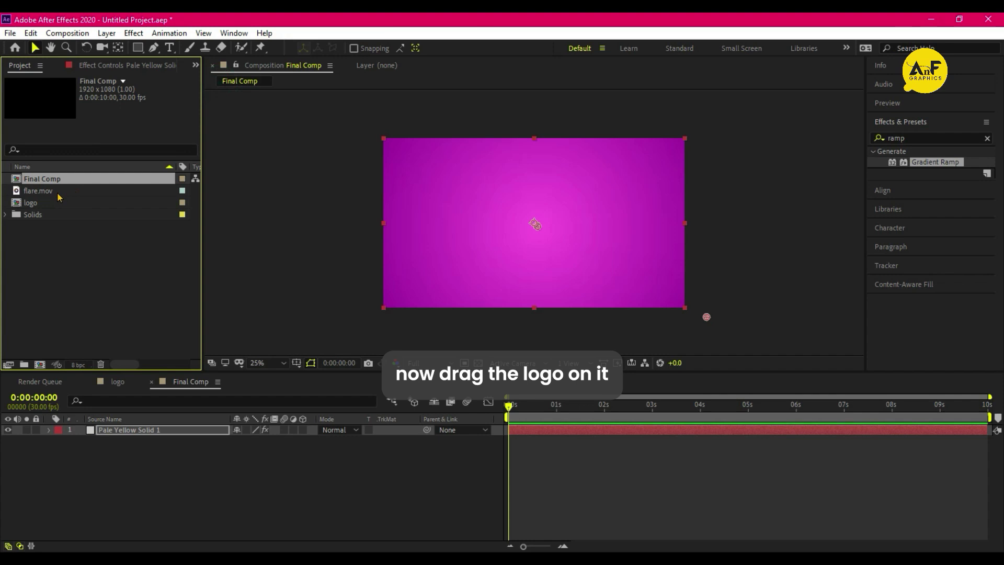
left_click_drag(52, 203, 159, 426)
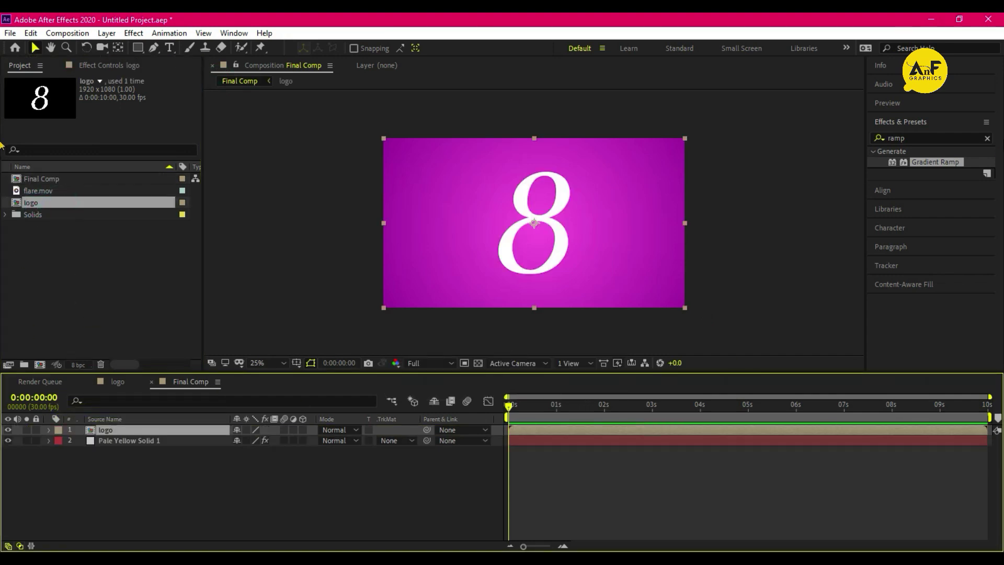
- Apply a Fill effect to the logo layer and colour the 8 dark purple
left_click(909, 137)
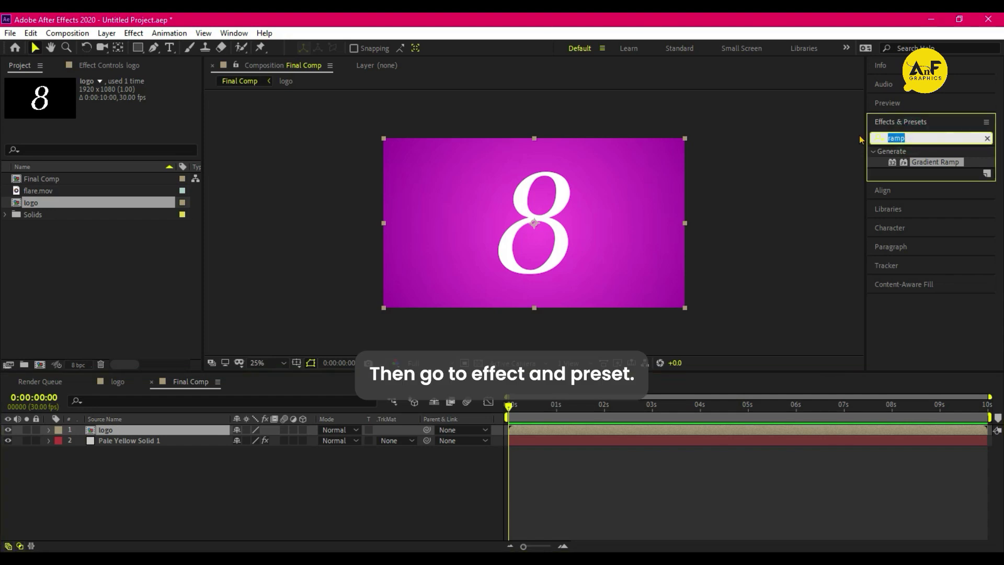
type("fill")
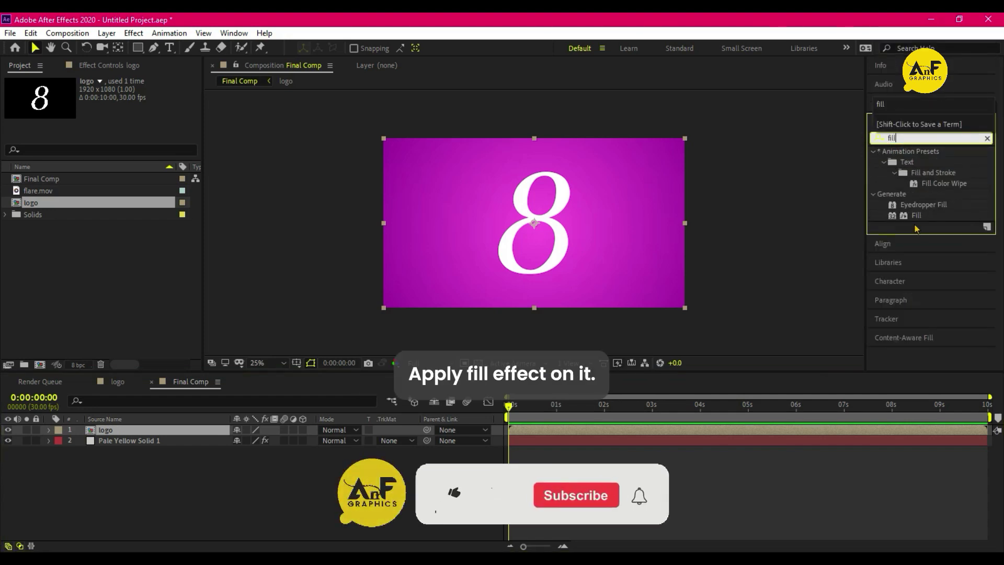
left_click_drag(915, 216, 574, 269)
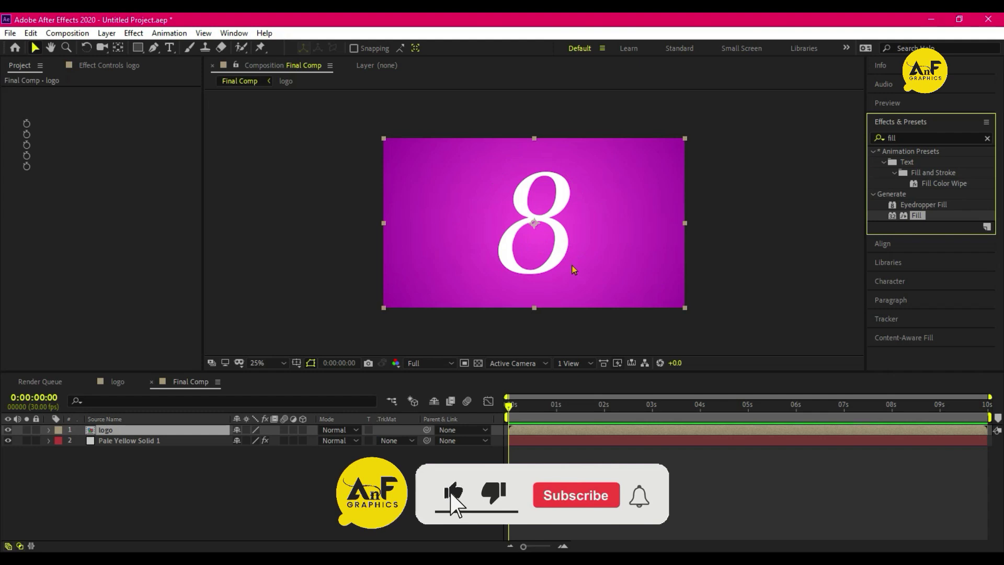
left_click(134, 123)
left_click(661, 158)
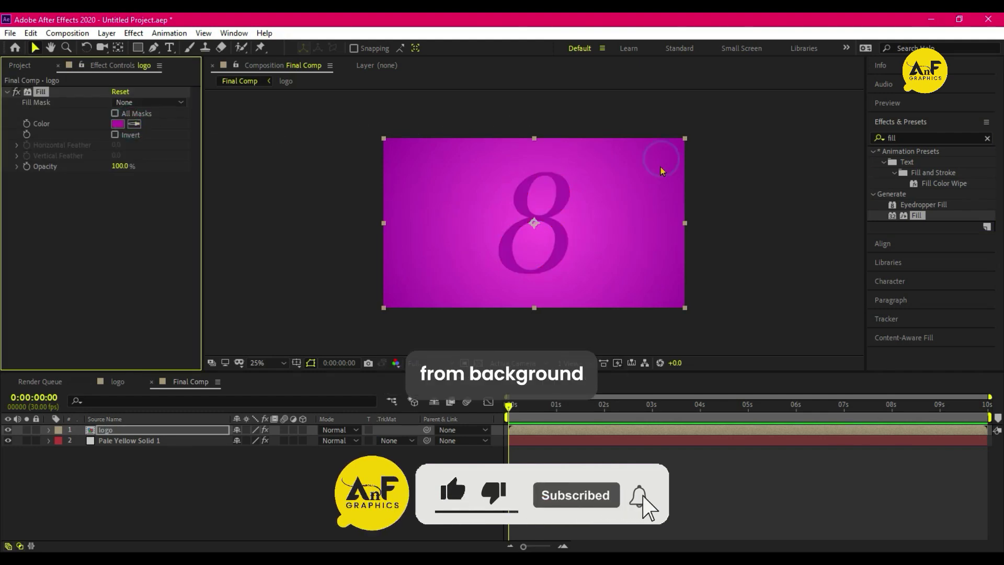
left_click(117, 124)
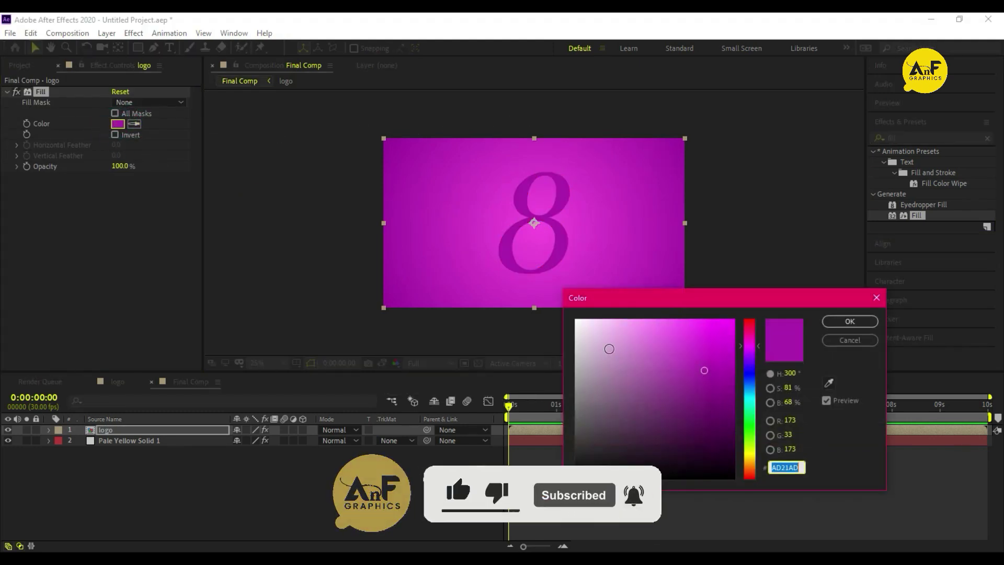
left_click_drag(704, 370, 713, 385)
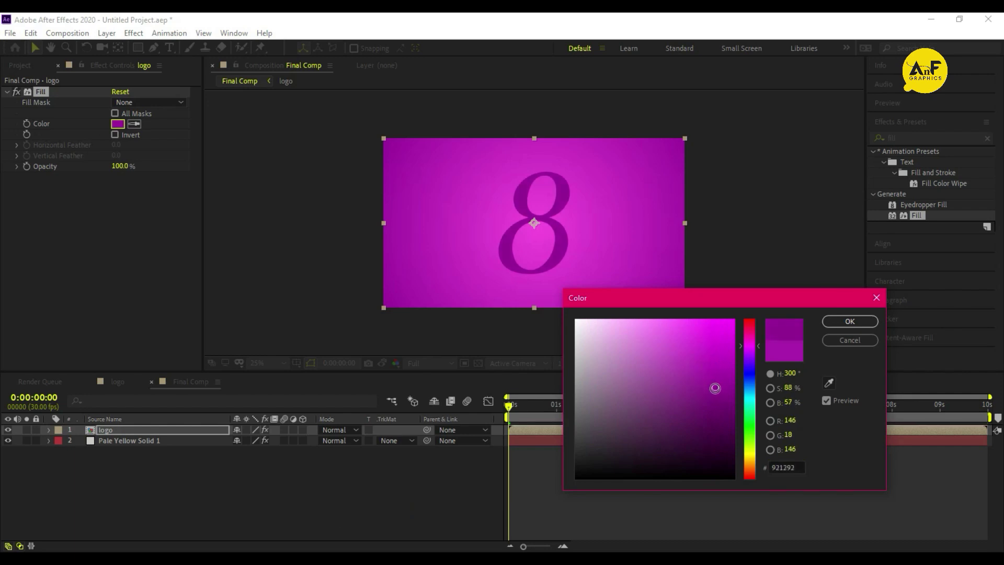
left_click(849, 321)
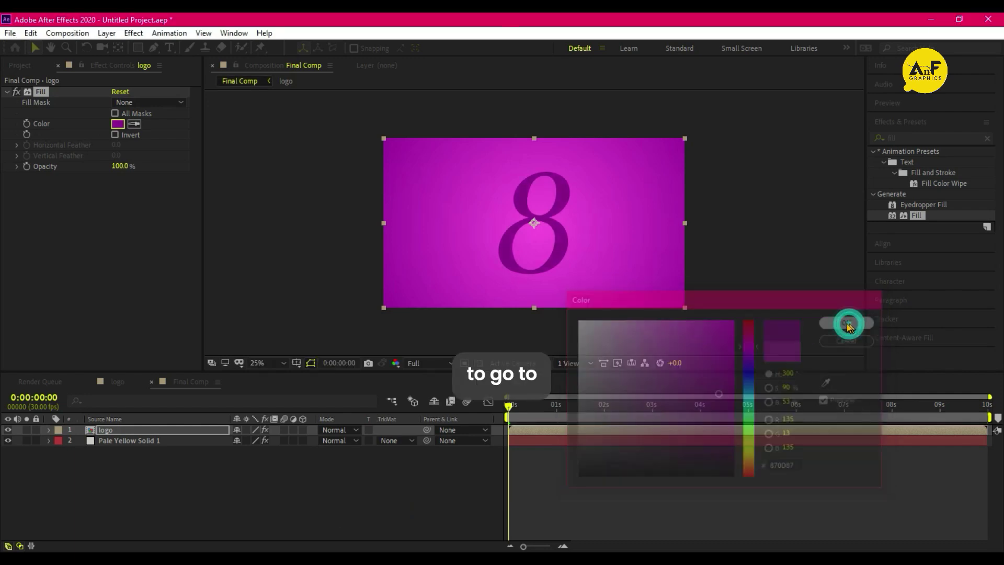
- Apply CC Ball Action to the logo layer and set Scatter to 3
left_click(910, 137)
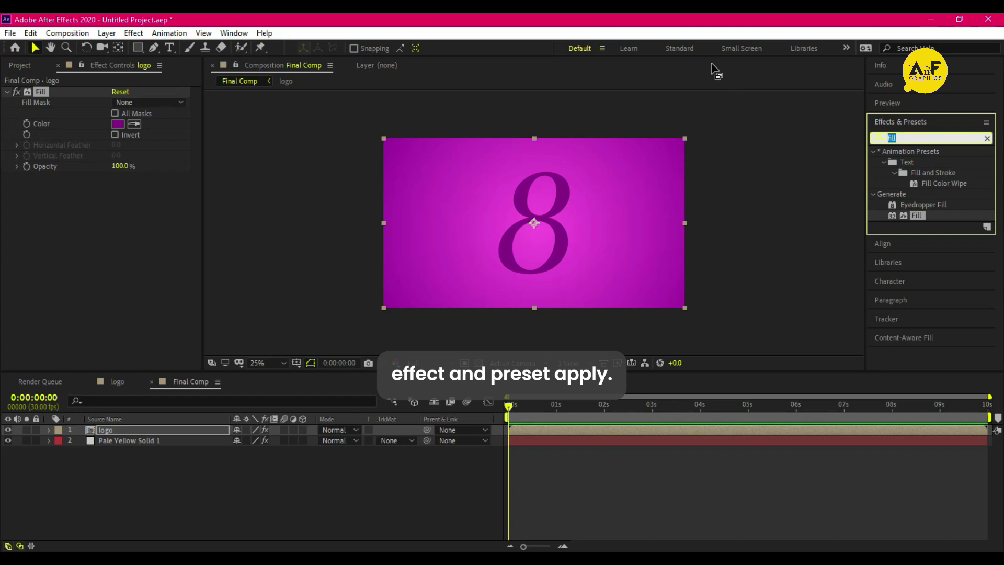
type("cc bal")
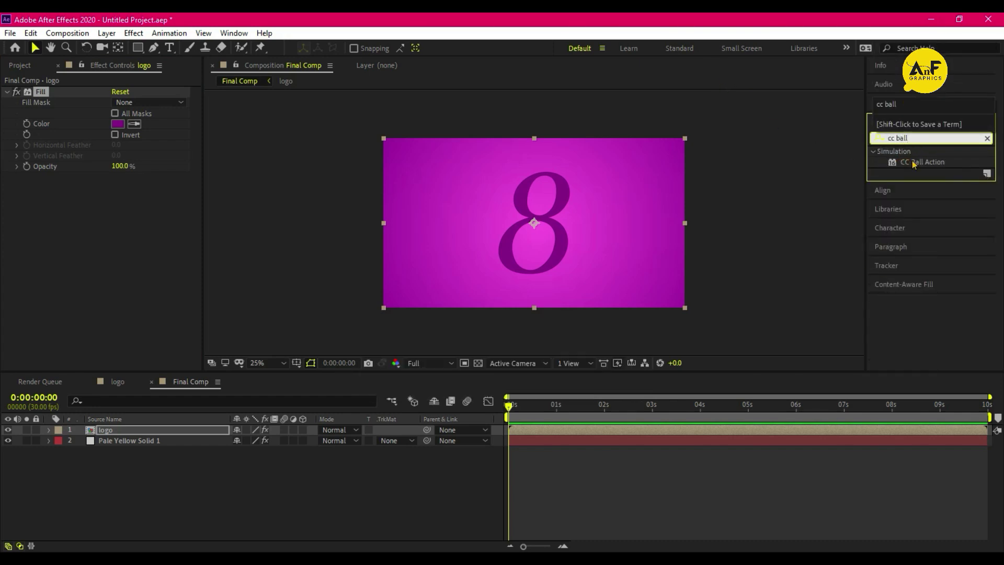
left_click_drag(913, 163, 567, 263)
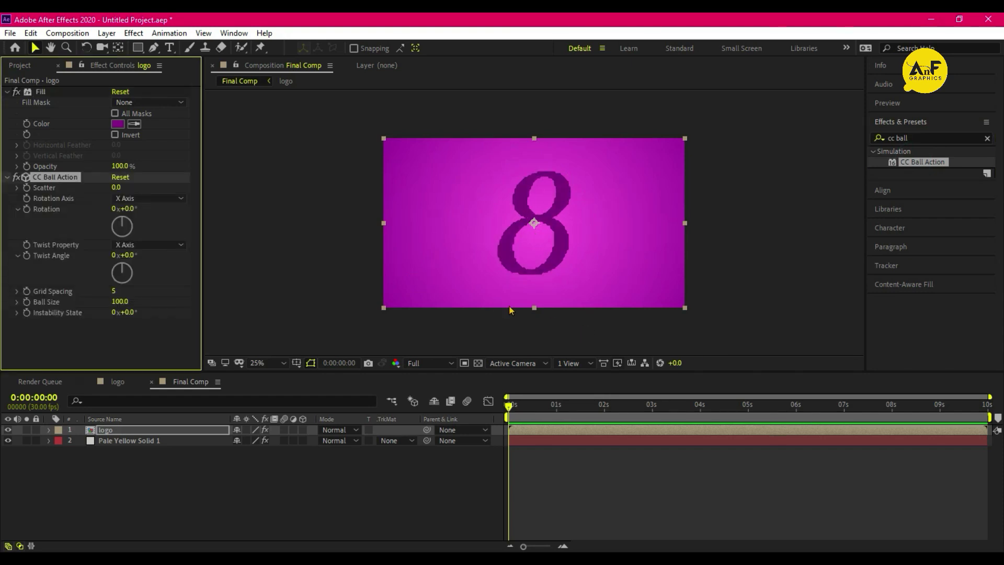
left_click_drag(112, 187, 114, 185)
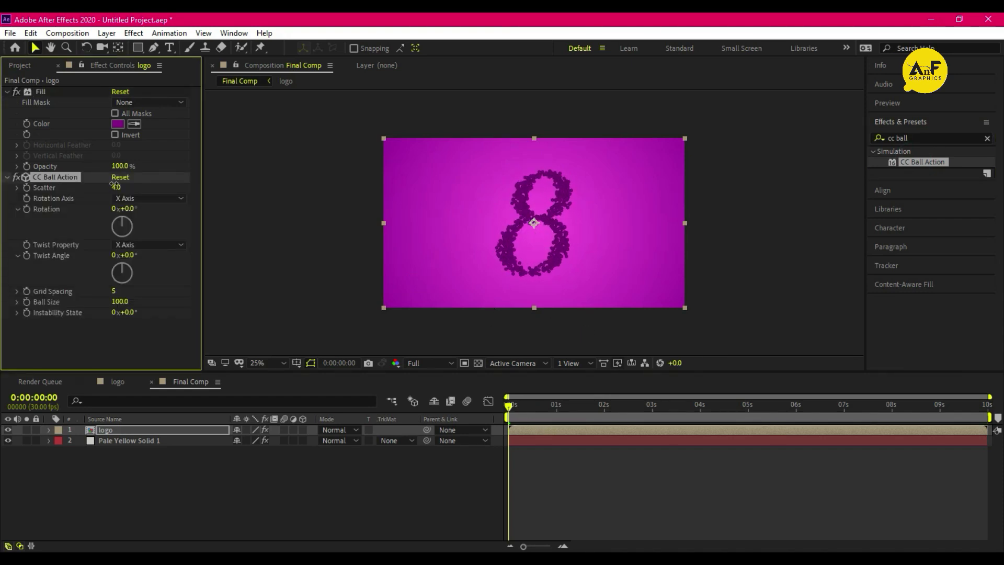
left_click(116, 188)
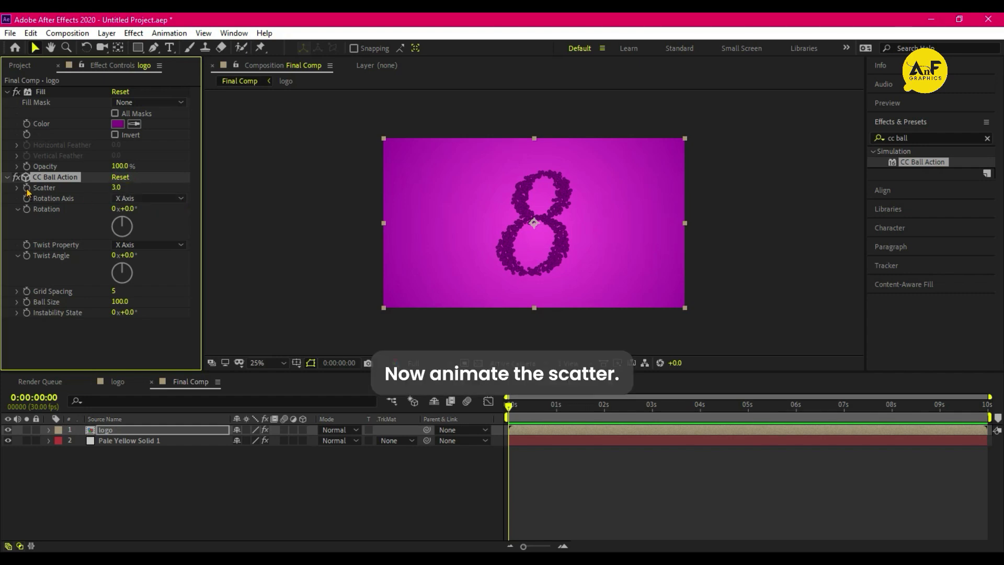
- Keyframe Scatter at 200 at the start of the timeline
left_click(27, 188)
left_click(117, 187)
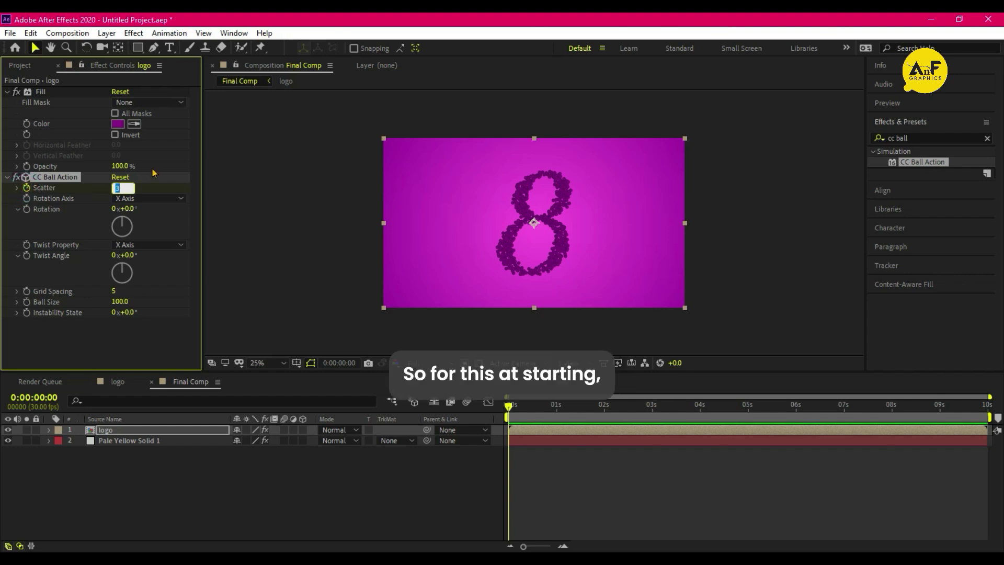
type("200")
key("Return")
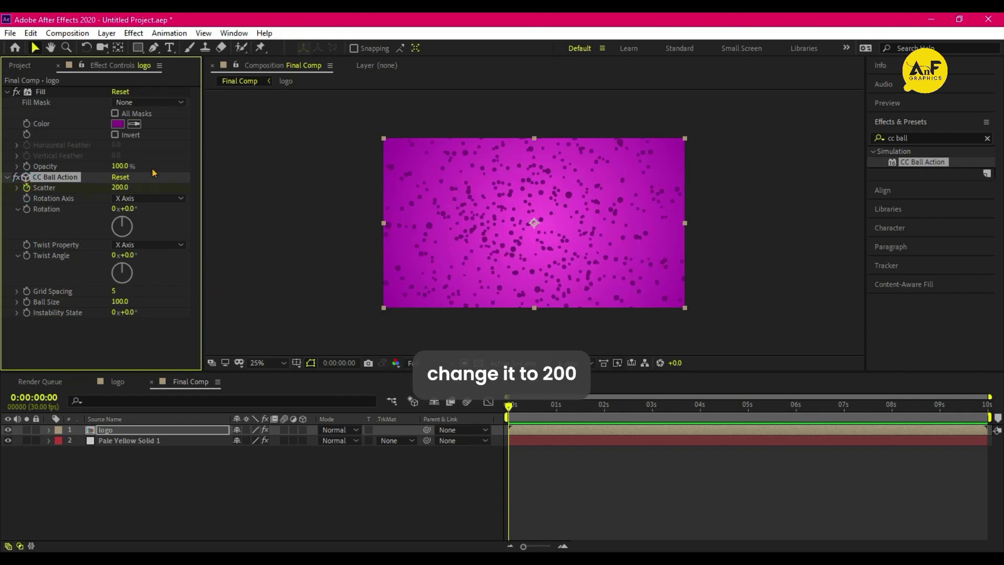
- Keyframe Scatter at 3 around two seconds and preview the gathering balls
left_click(606, 416)
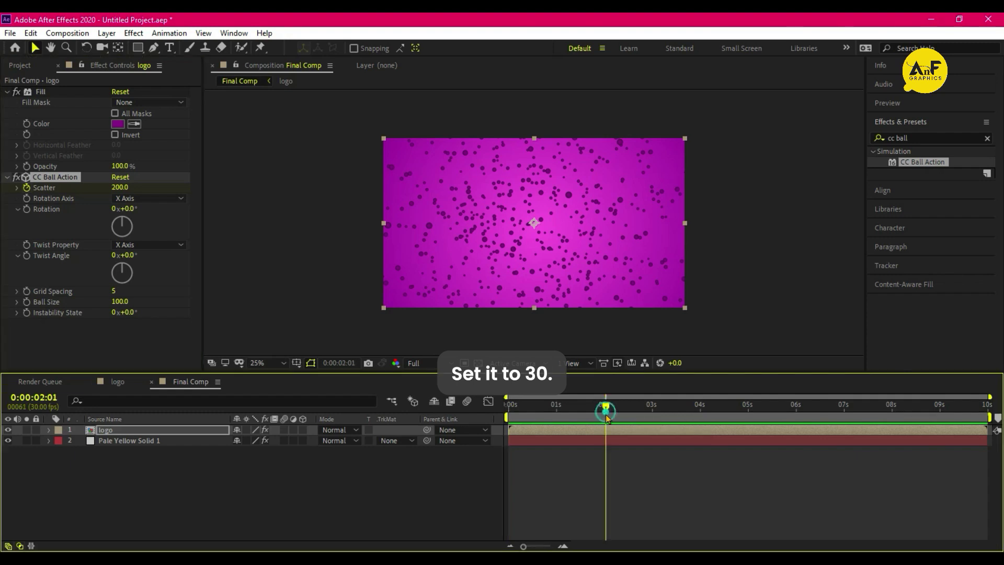
left_click(120, 188)
type("3")
key("Return")
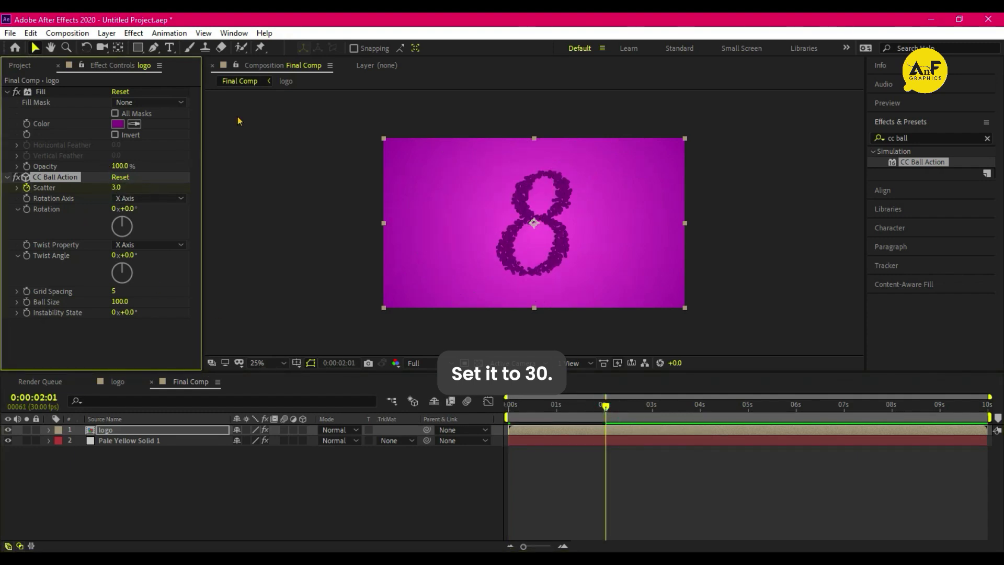
key("space")
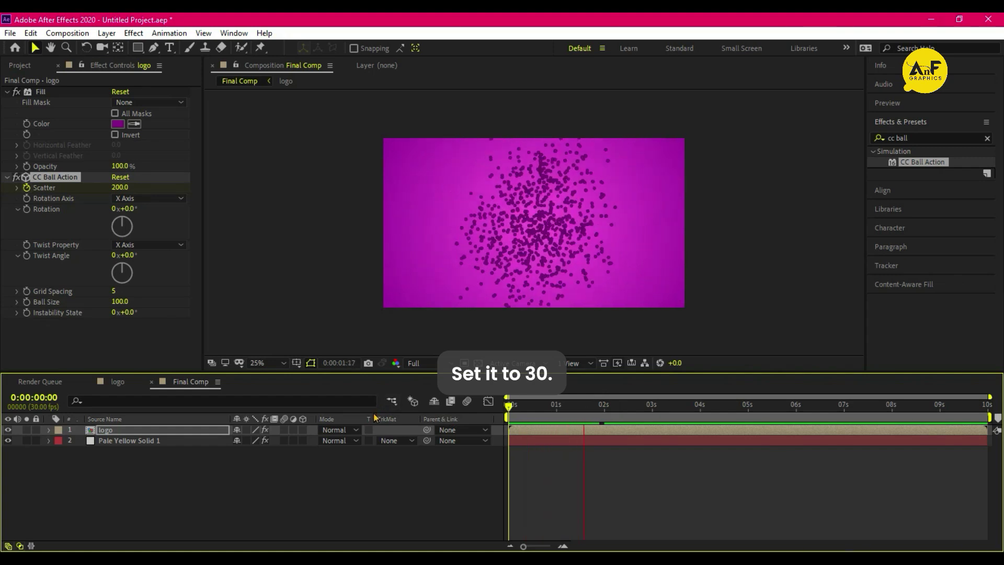
left_click(564, 429)
- Apply Easy Ease to both Scatter keyframes
key("u")
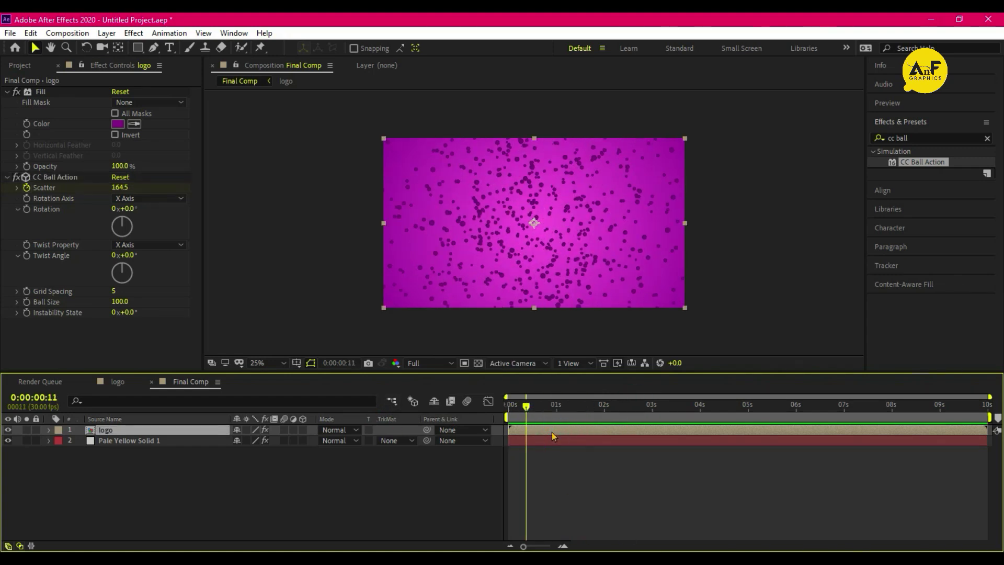
left_click_drag(616, 442, 506, 465)
right_click(509, 453)
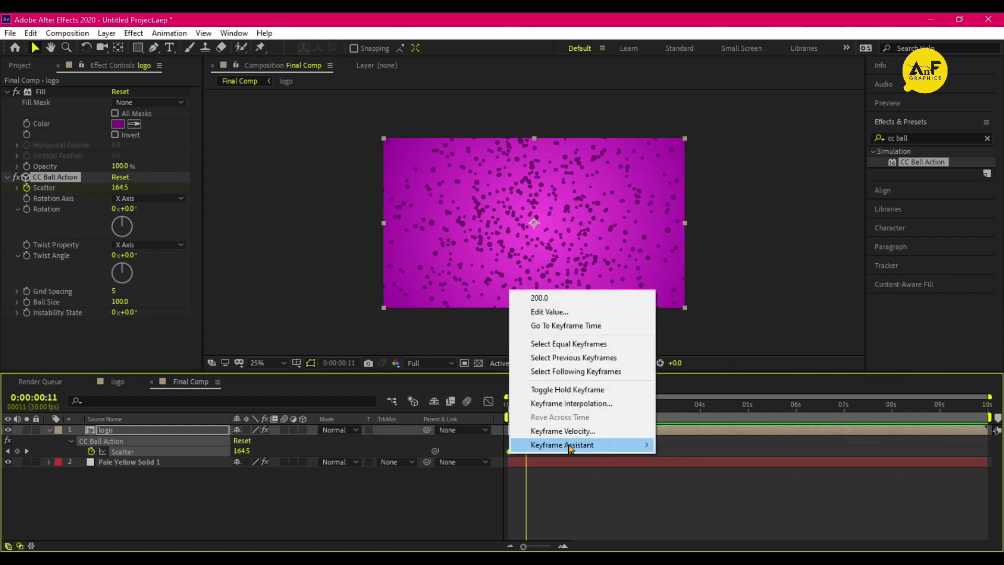
mouse_move(570, 444)
left_click(701, 354)
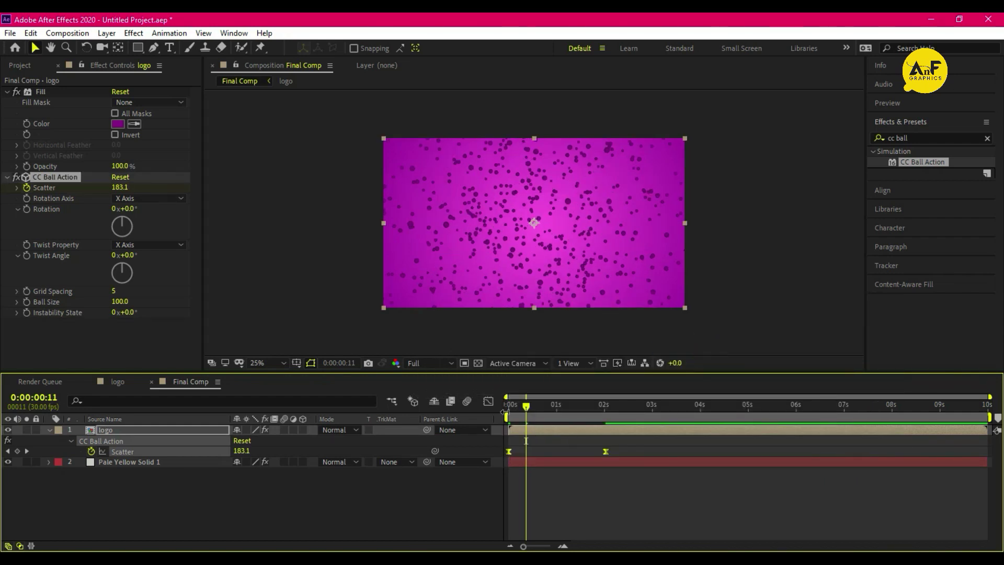
- Reshape the Scatter speed curve in the Graph Editor for sharper easing
left_click(488, 401)
left_click_drag(633, 430, 496, 419)
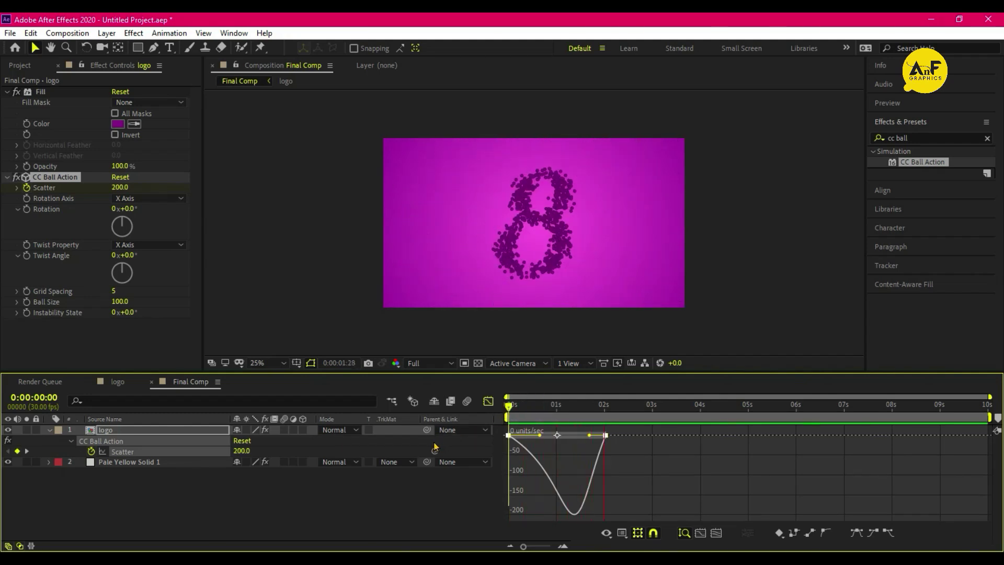
left_click(488, 401)
left_click(317, 216)
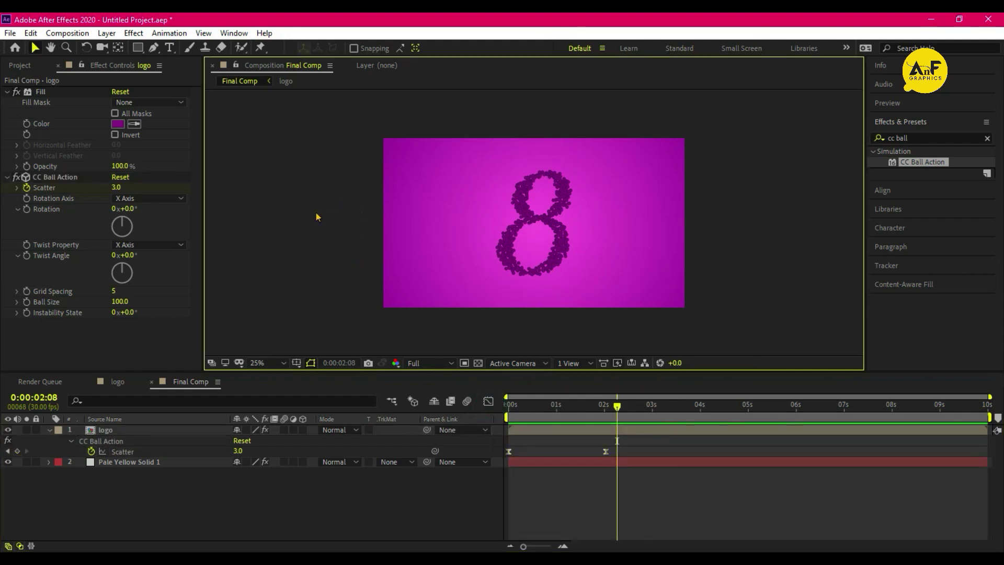
- Draw a flat ellipse and position it just beneath the 8
left_click_drag(136, 51, 202, 74)
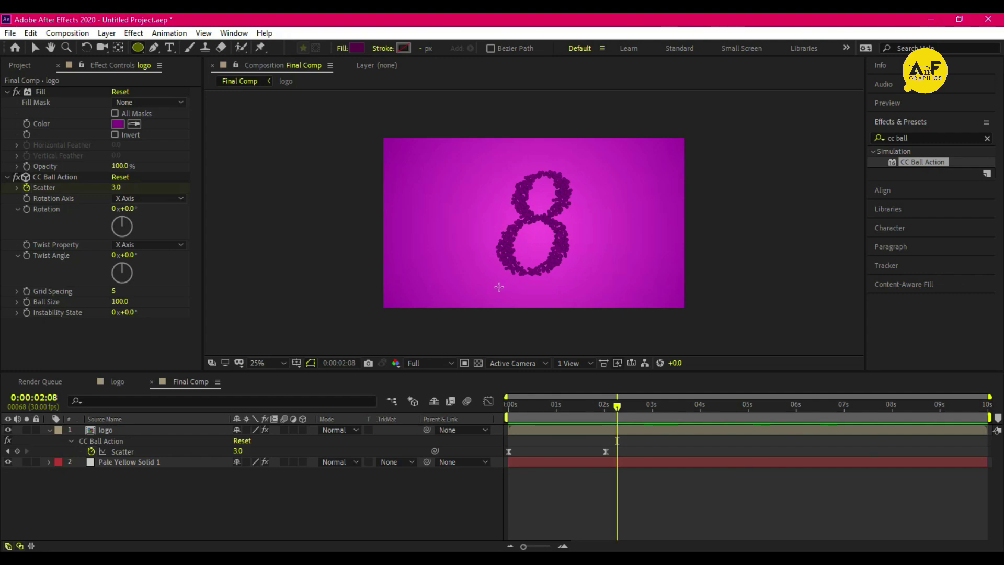
left_click_drag(498, 286, 566, 293)
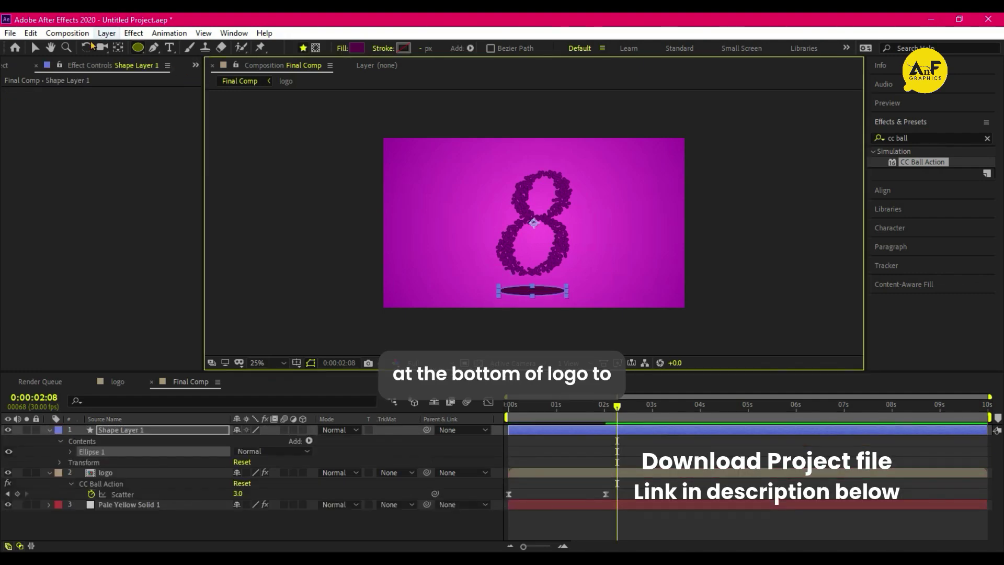
left_click(35, 48)
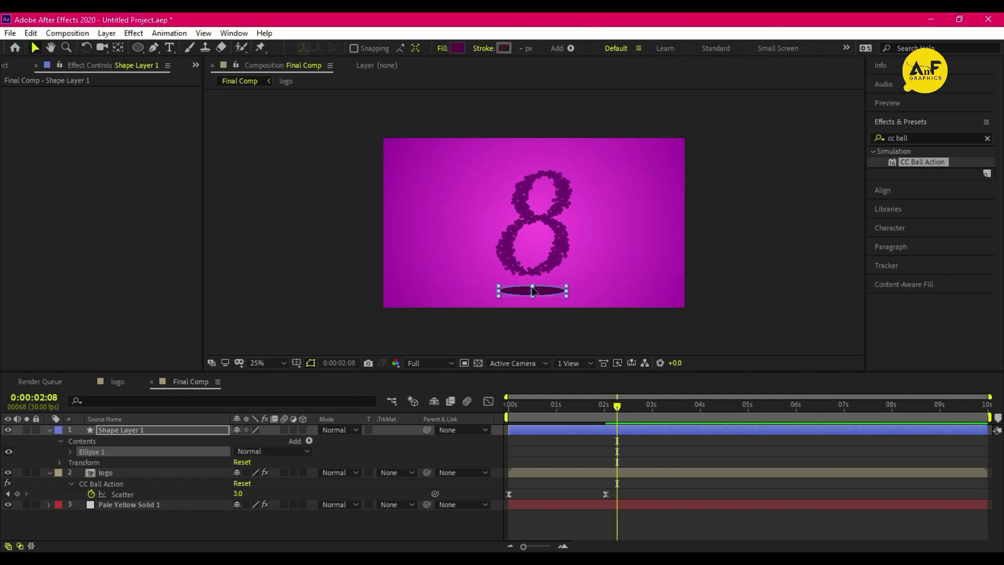
left_click_drag(533, 291, 529, 287)
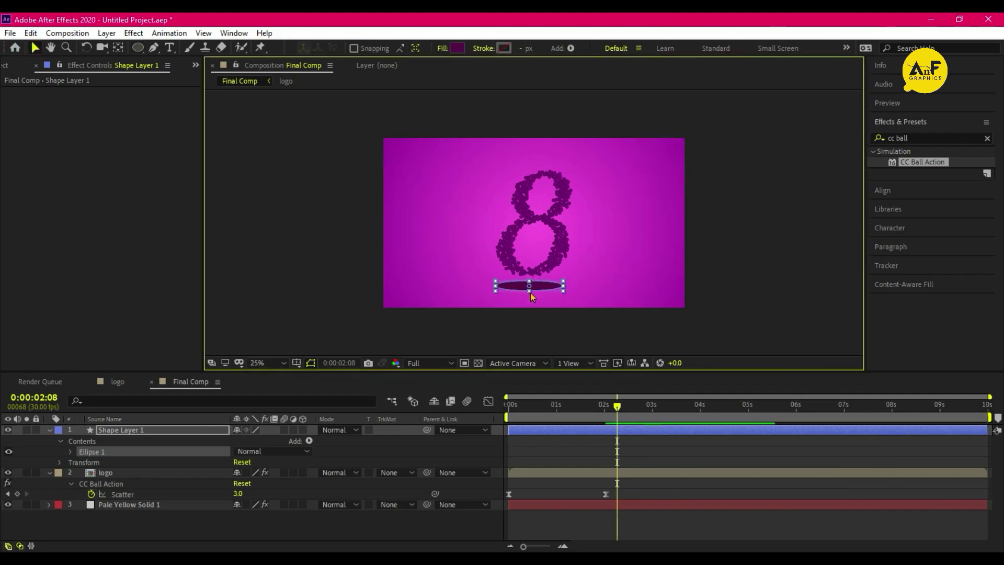
- Set the ellipse shape layer's opacity to 60%
left_click(133, 438)
key("t")
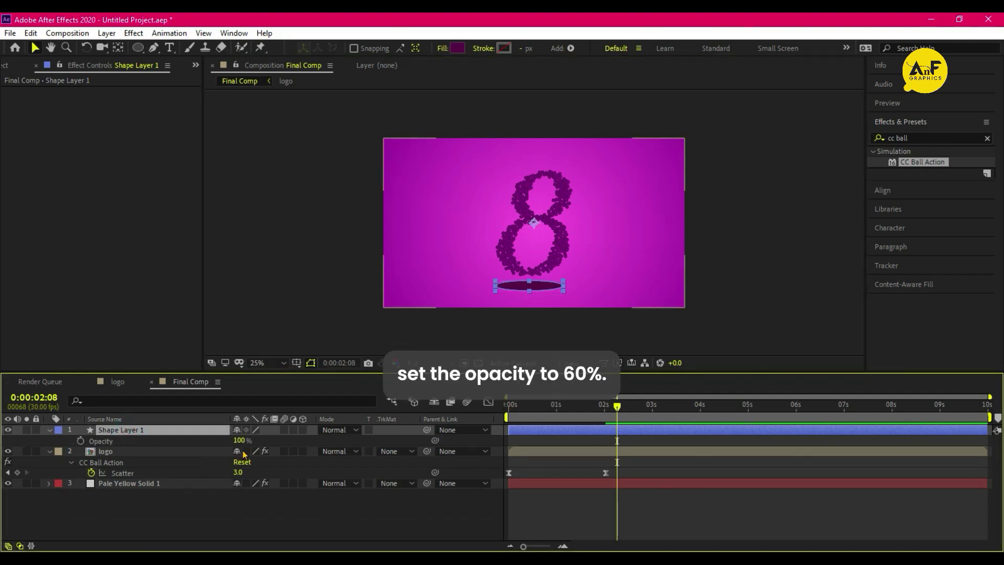
type("6")
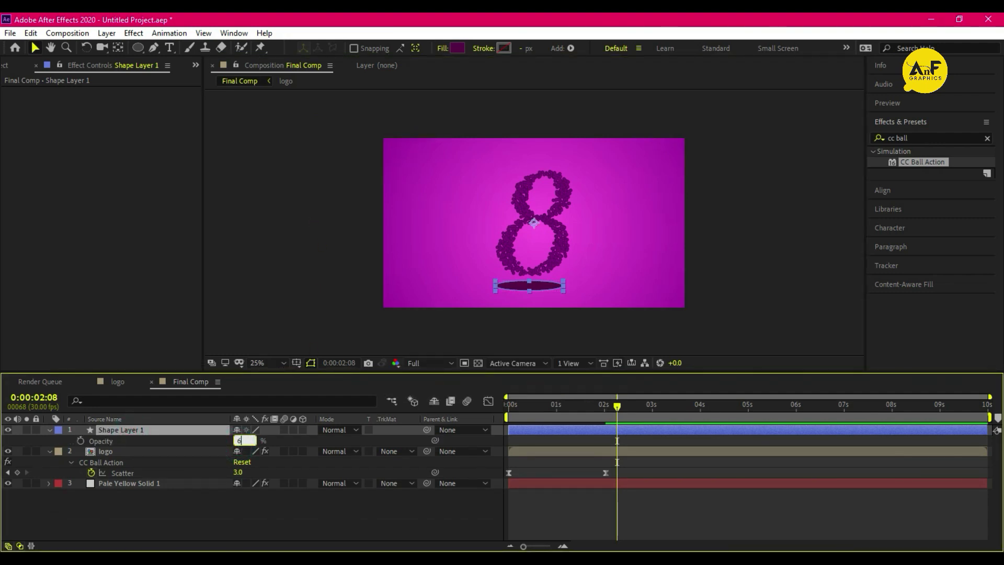
type("0")
key("Return")
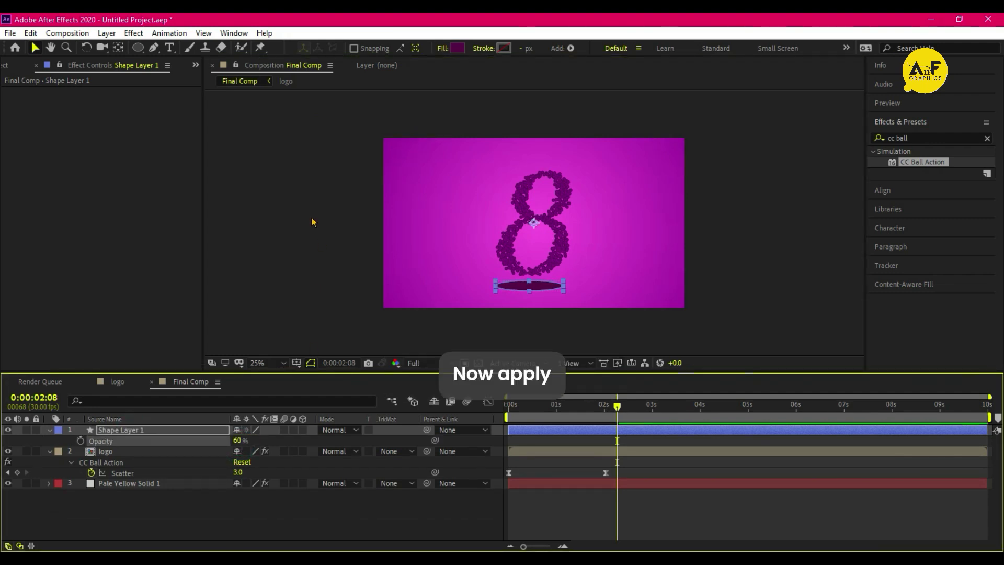
- Apply Gaussian Blur with Blurriness 60 to the ellipse's Shape Layer 1
left_click(915, 137)
type("gauss")
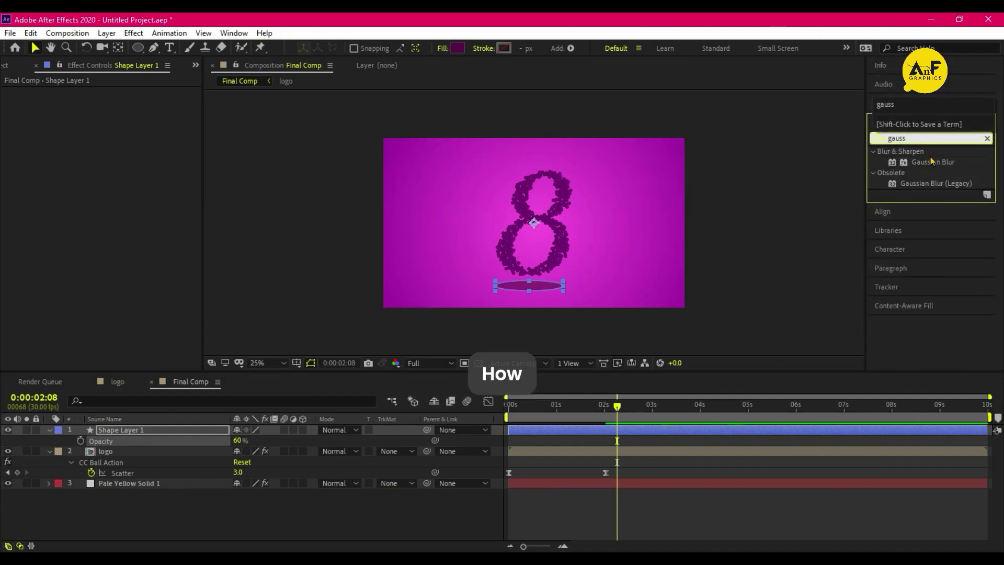
left_click_drag(930, 161, 180, 429)
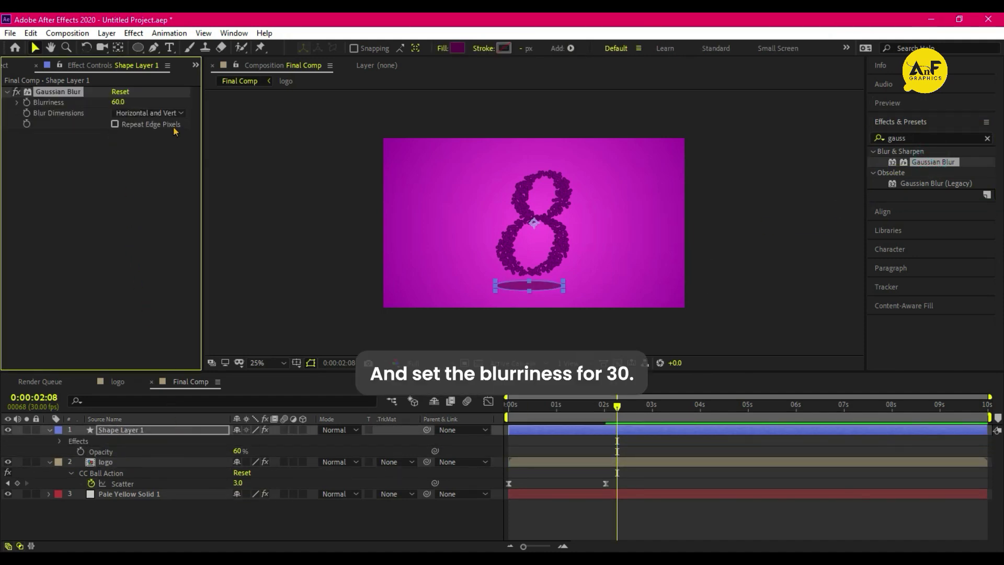
left_click(701, 280)
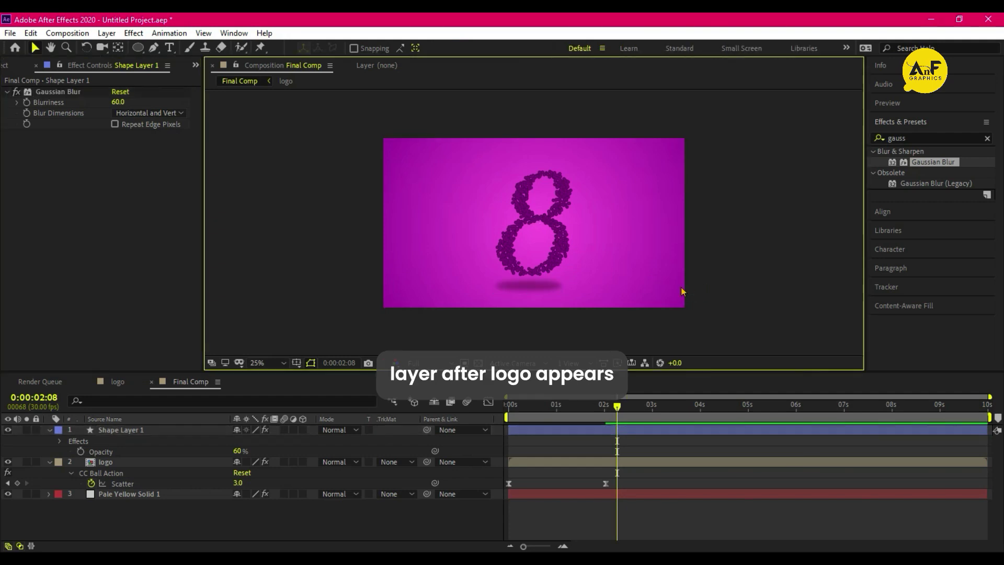
- Shift Shape Layer 1 to start at about 0:00:01:24 and preview the result
left_click_drag(617, 411, 487, 436)
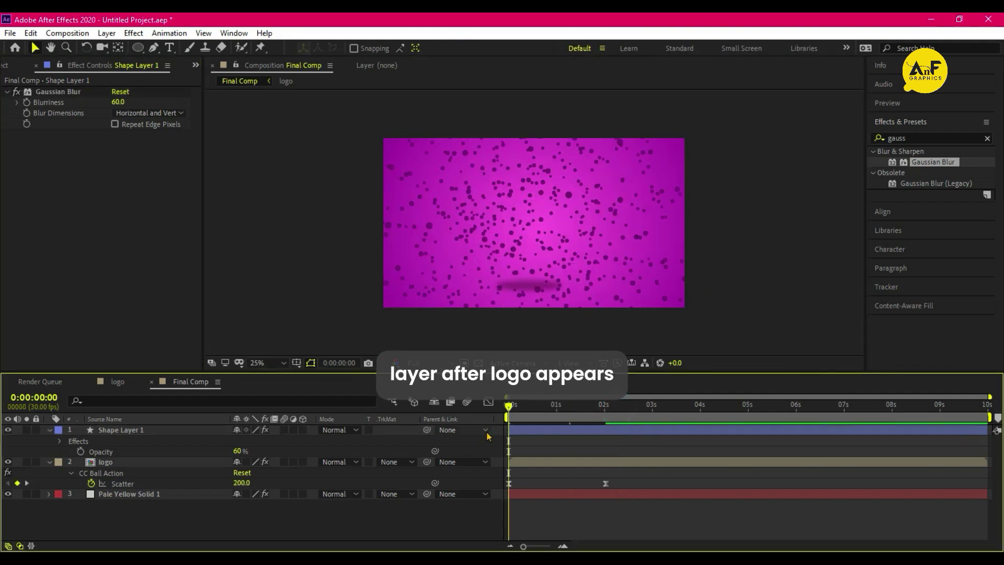
left_click(538, 432)
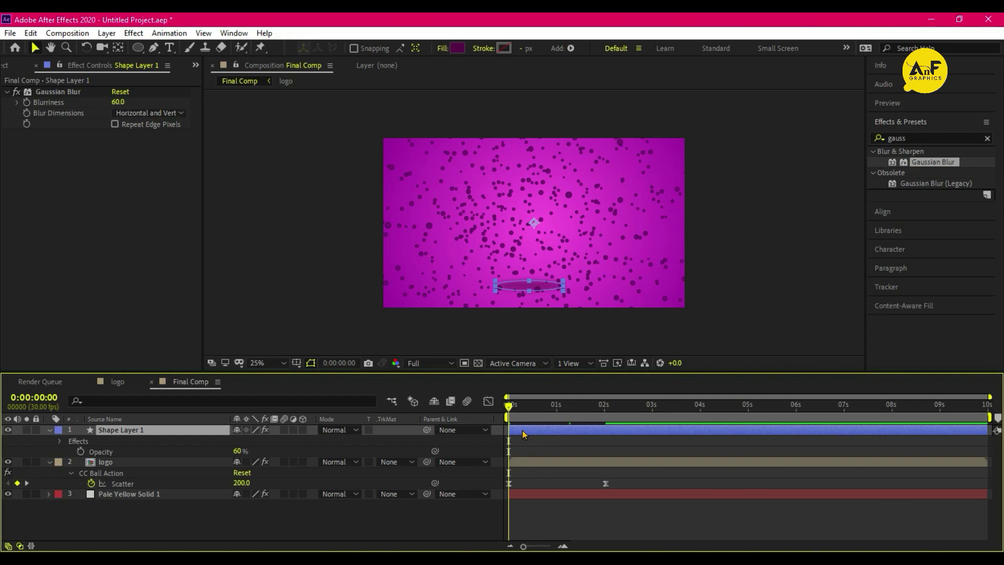
left_click_drag(522, 432, 564, 437)
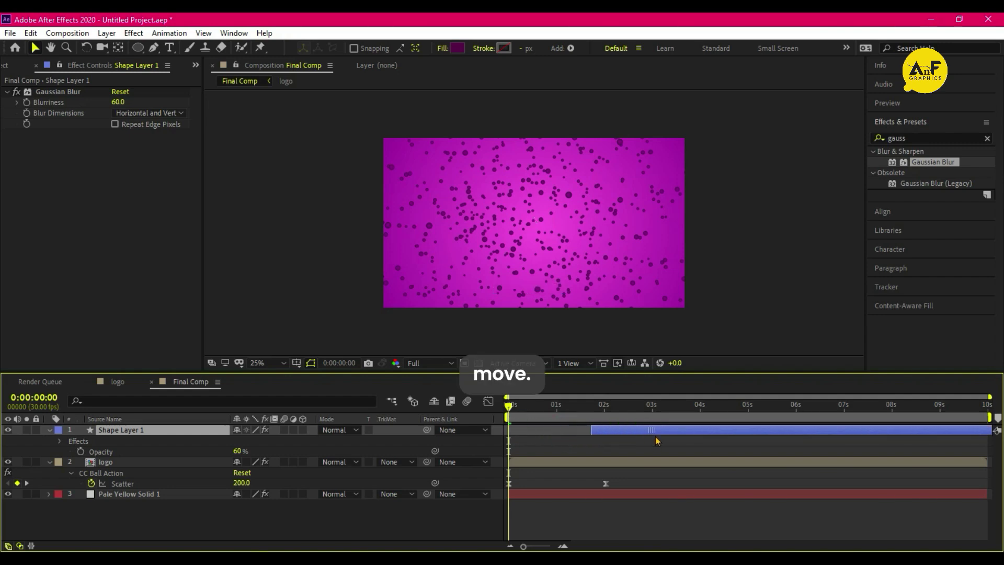
key("space")
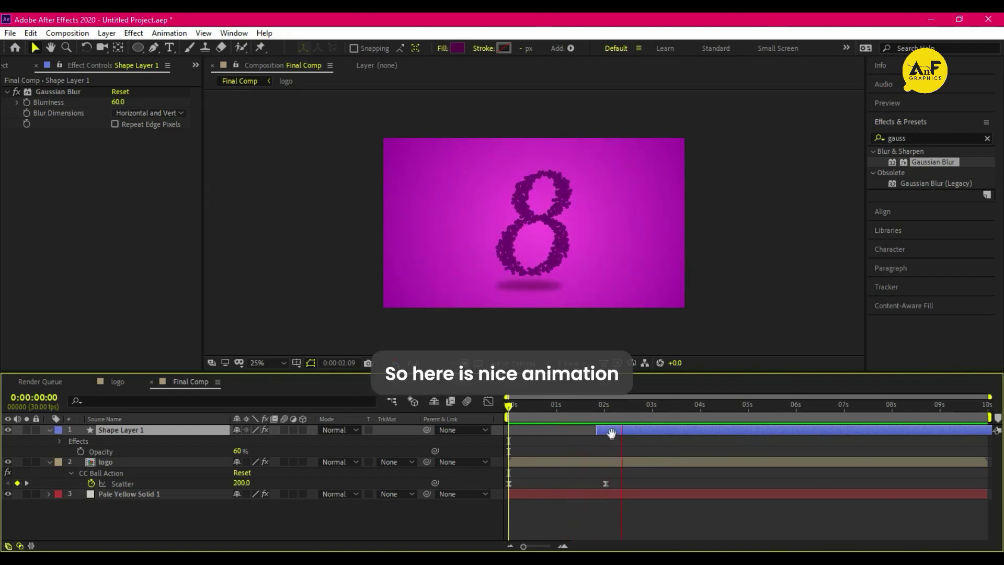
key("space")
- Keyframe Shape Layer 1's opacity from 0% at 1:24 to 60% near 2:10, then preview
key("i")
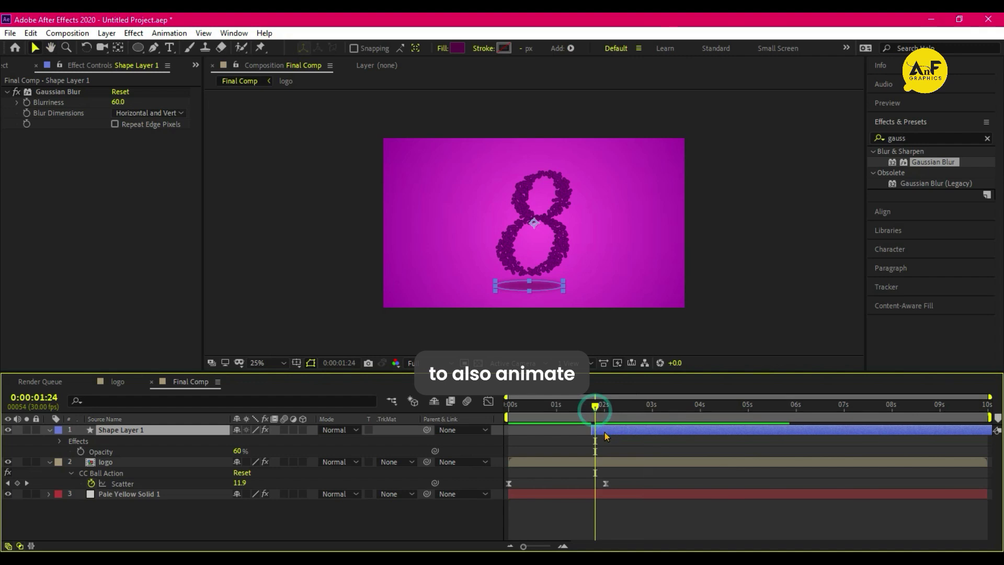
left_click(605, 432)
key("t")
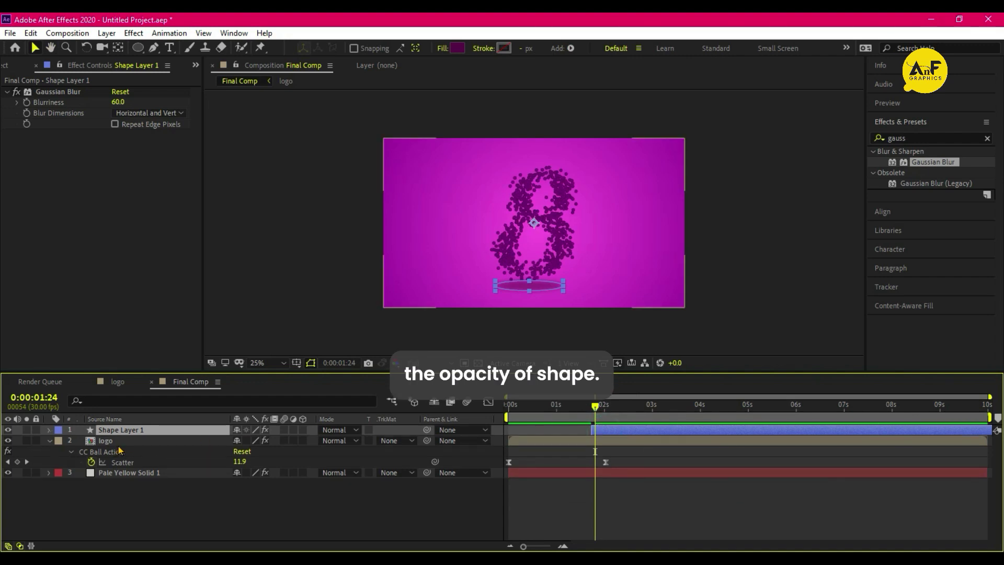
left_click(80, 441)
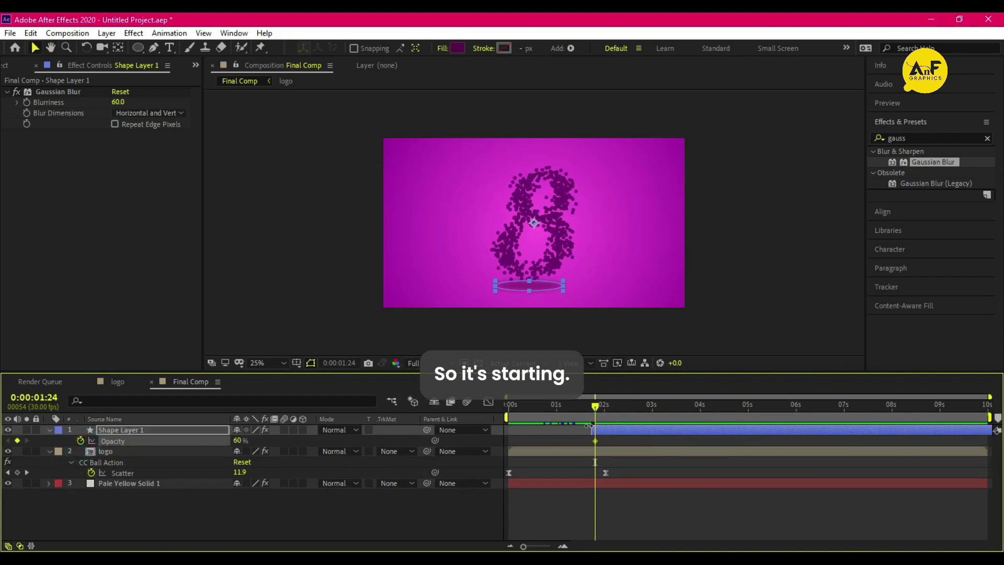
left_click_drag(595, 441, 636, 440)
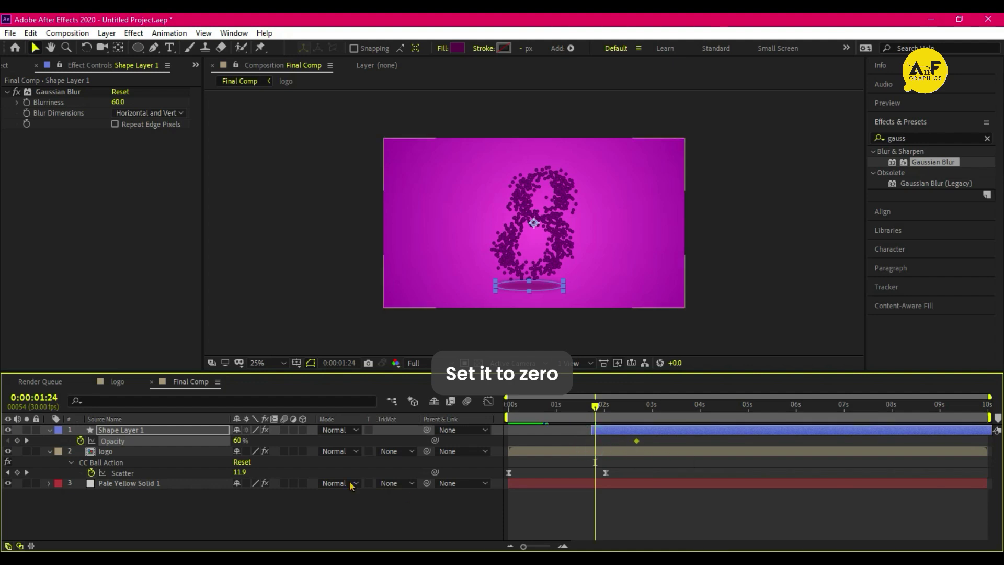
left_click_drag(241, 446, 163, 442)
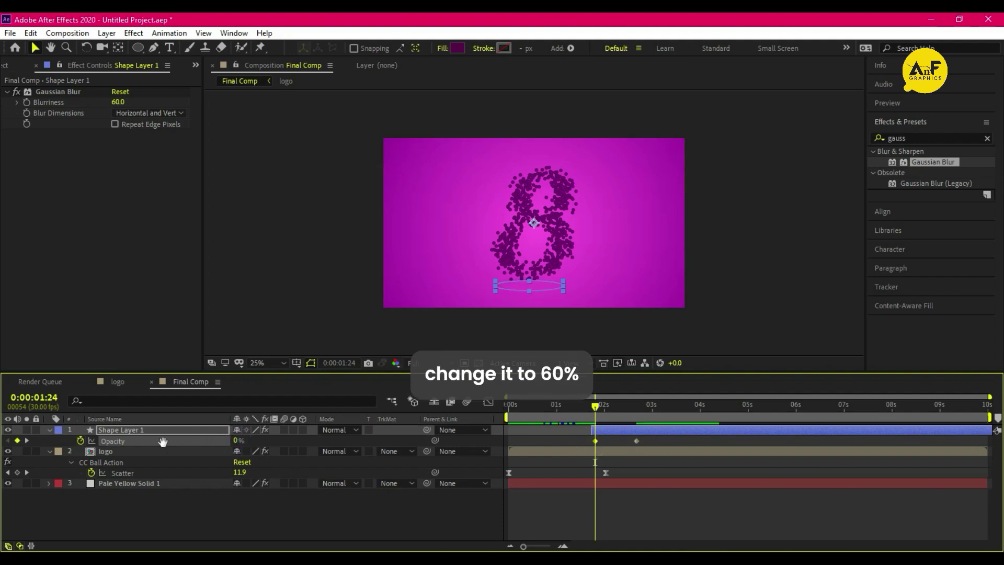
key("space")
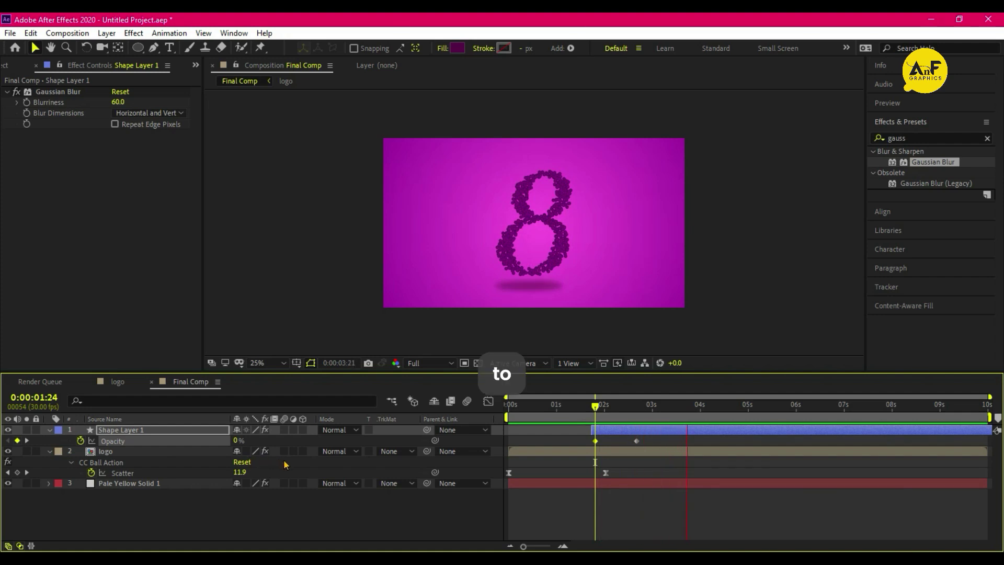
key("space")
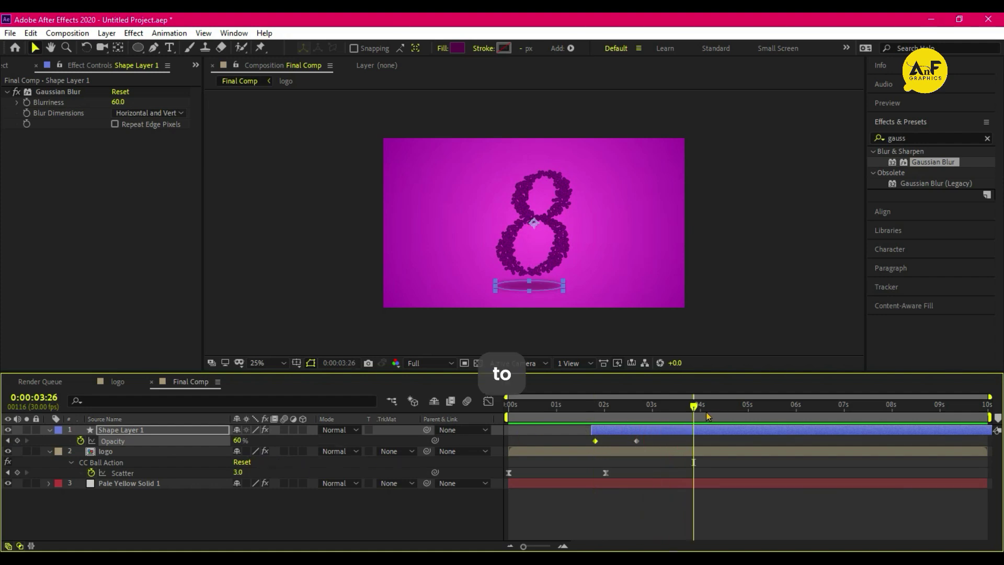
- Set opacity keyframes on the logo and shadow at 4 seconds and fade both to 0% by about 4:23, then preview
left_click(683, 452)
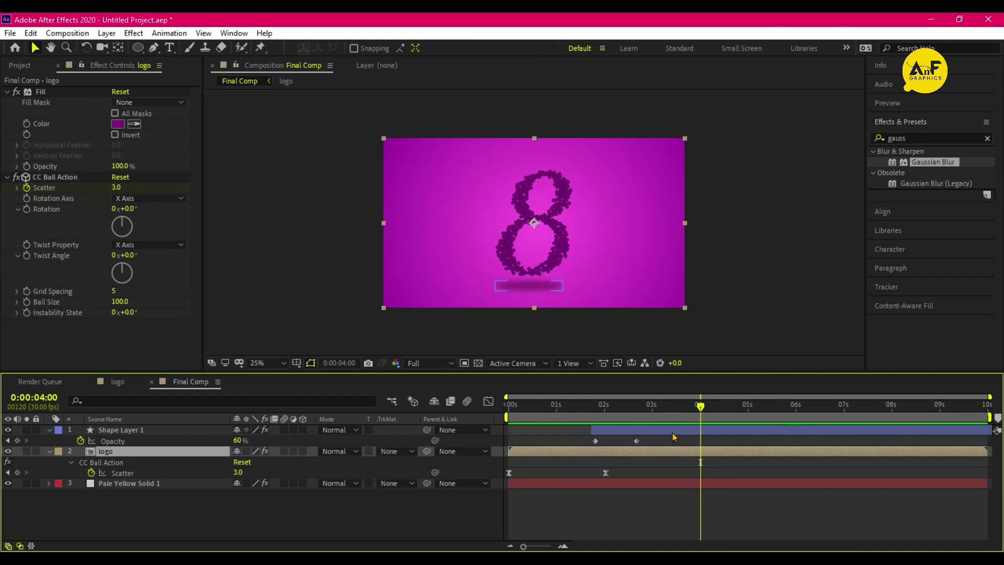
left_click(674, 432, "ctrl")
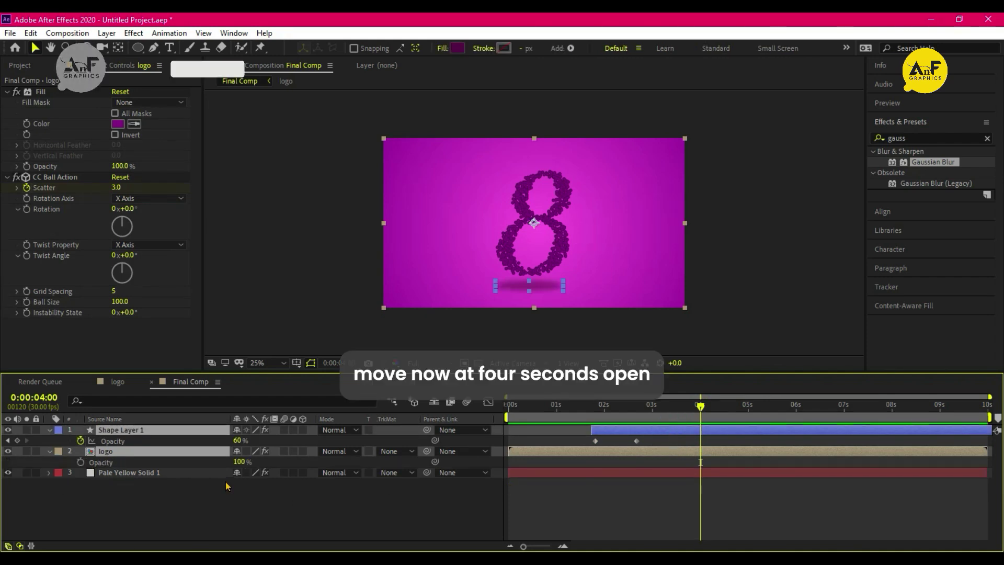
key("u")
key("t")
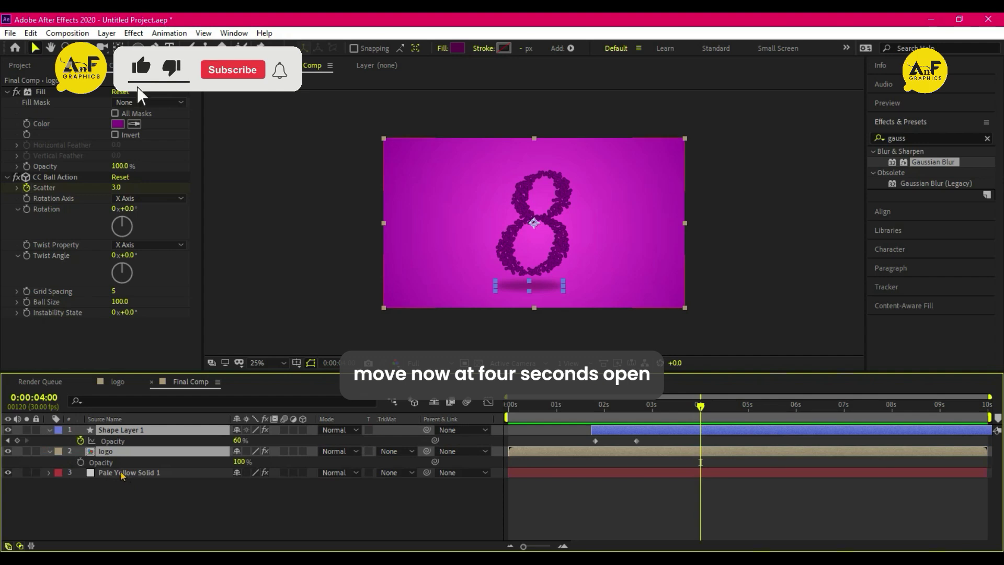
left_click(17, 441)
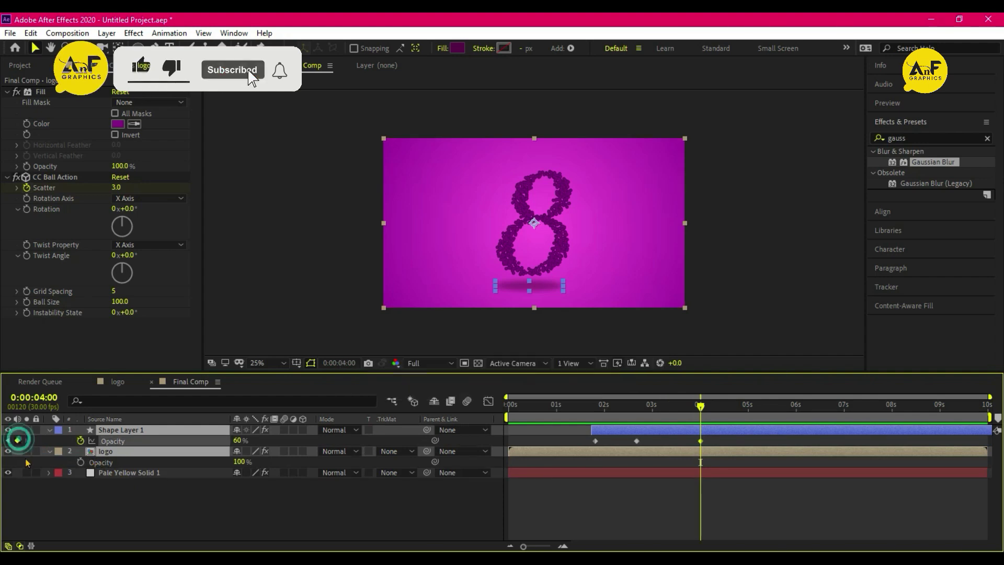
left_click(17, 462)
left_click(80, 461)
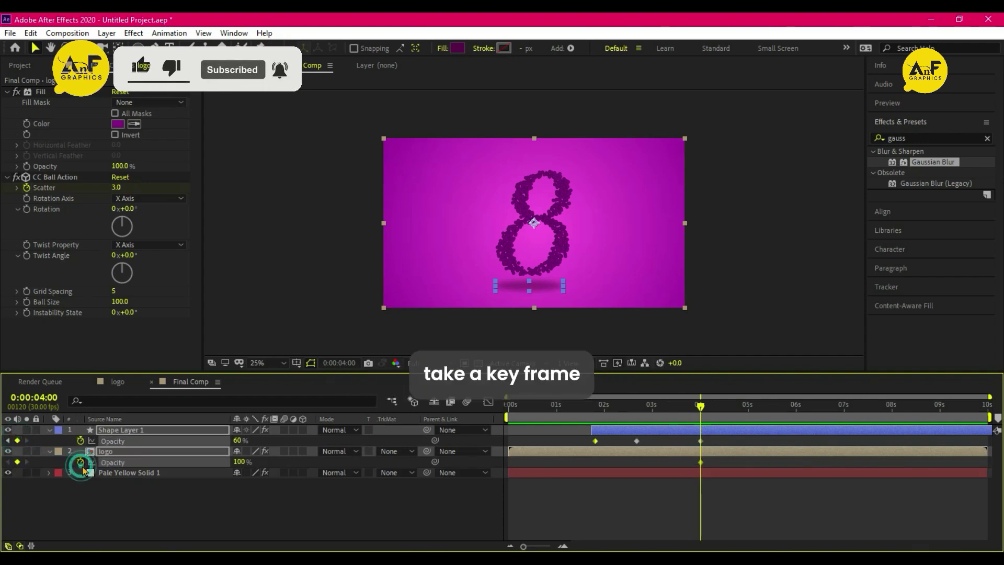
left_click_drag(701, 407, 737, 421)
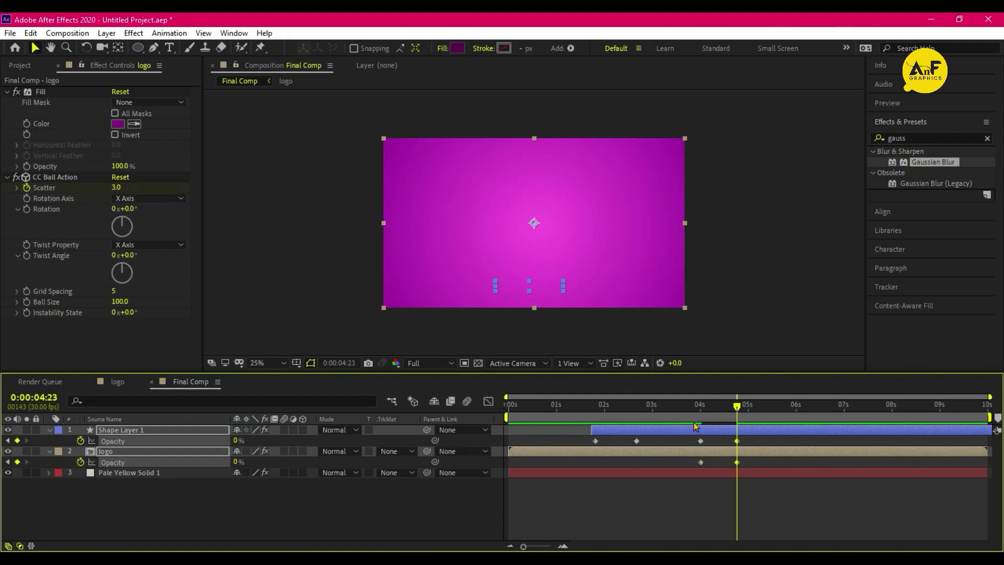
left_click(586, 418)
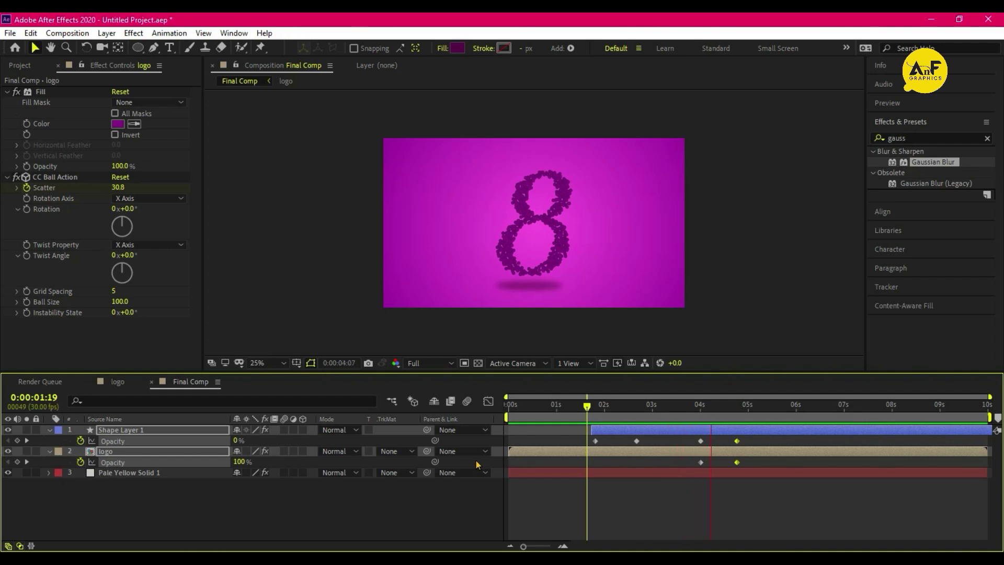
key("space")
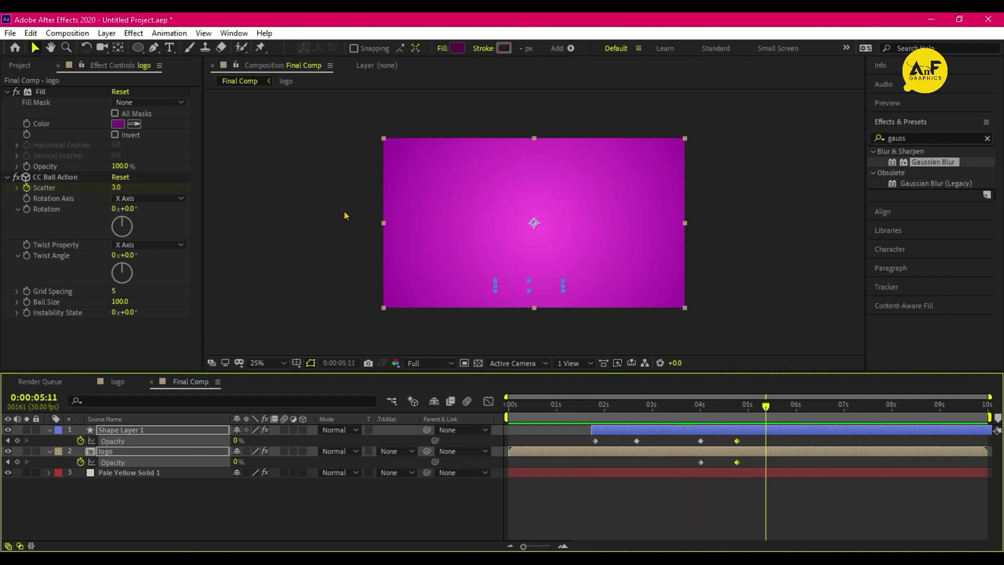
- Add the text 'March 8th' with superscript 'th' and centre it horizontally
left_click(169, 48)
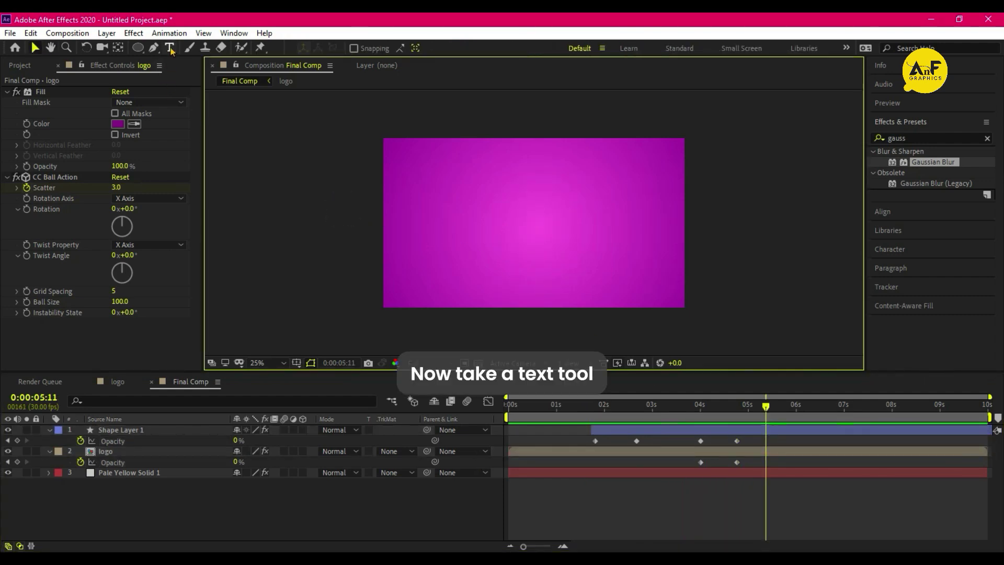
left_click(518, 221)
type("March 8th")
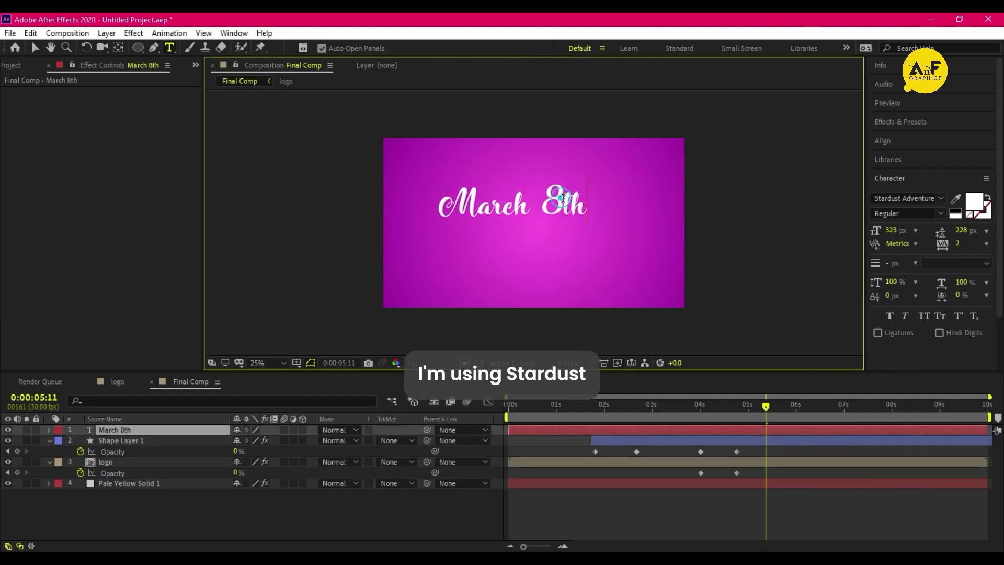
left_click_drag(562, 197, 588, 200)
left_click(957, 316)
key("v")
left_click(882, 140)
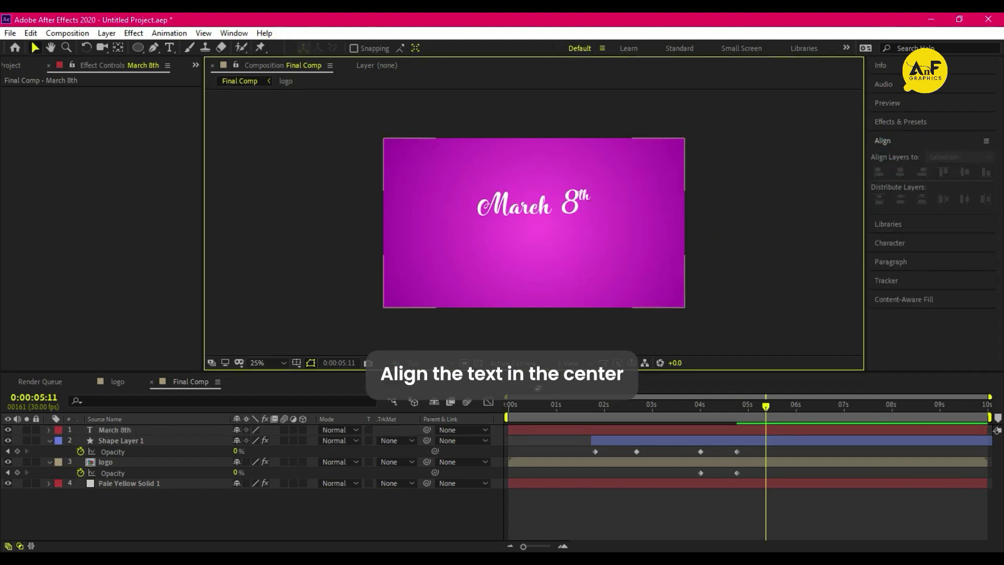
- Add a second text line 'Happy Women's Day' below and align it with March 8th
key("ctrl+t")
left_click(497, 225)
type("Happy Women's")
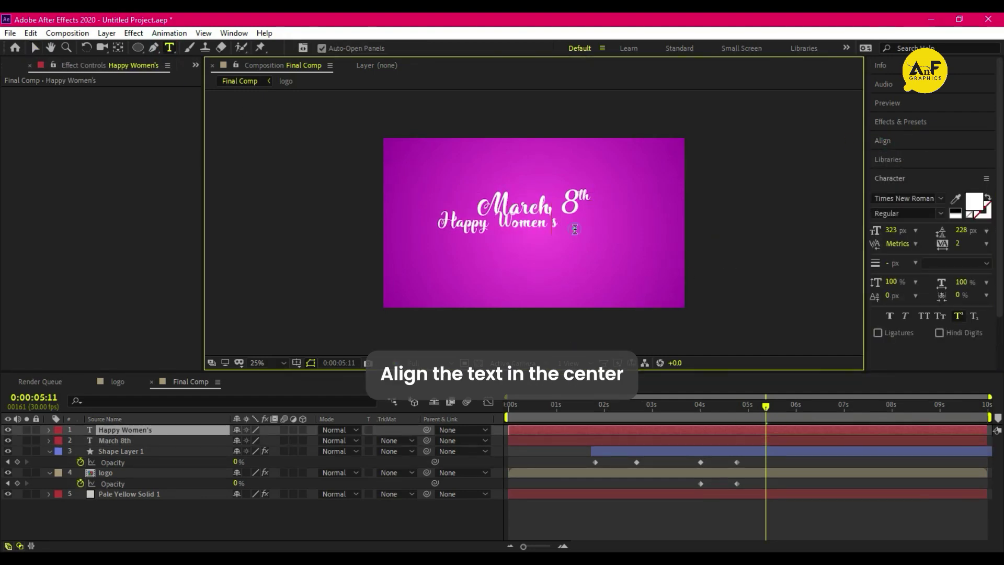
type(" Day")
key("Escape")
key("v")
scroll(650, 239, "up", 1)
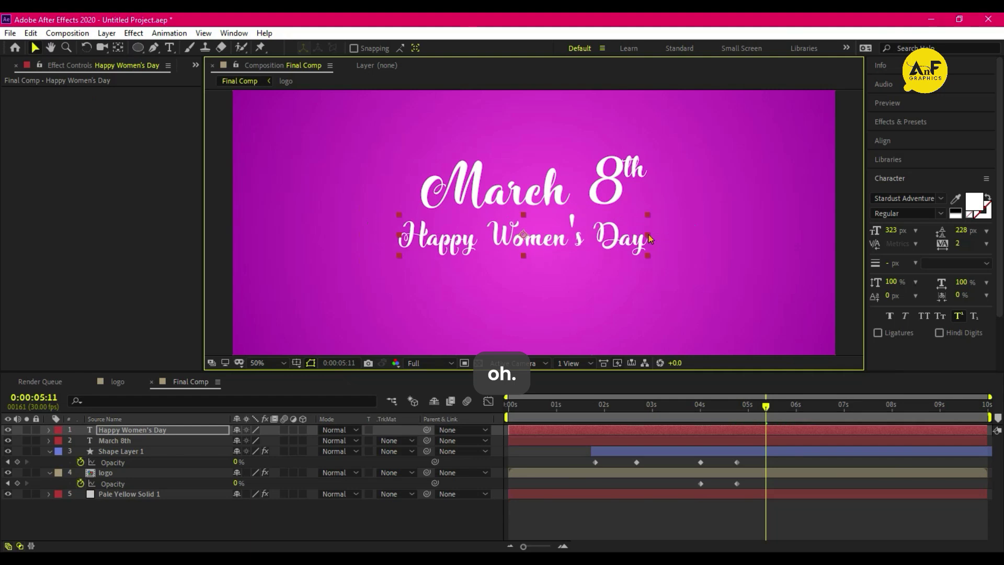
left_click(882, 141)
left_click(115, 440, "shift")
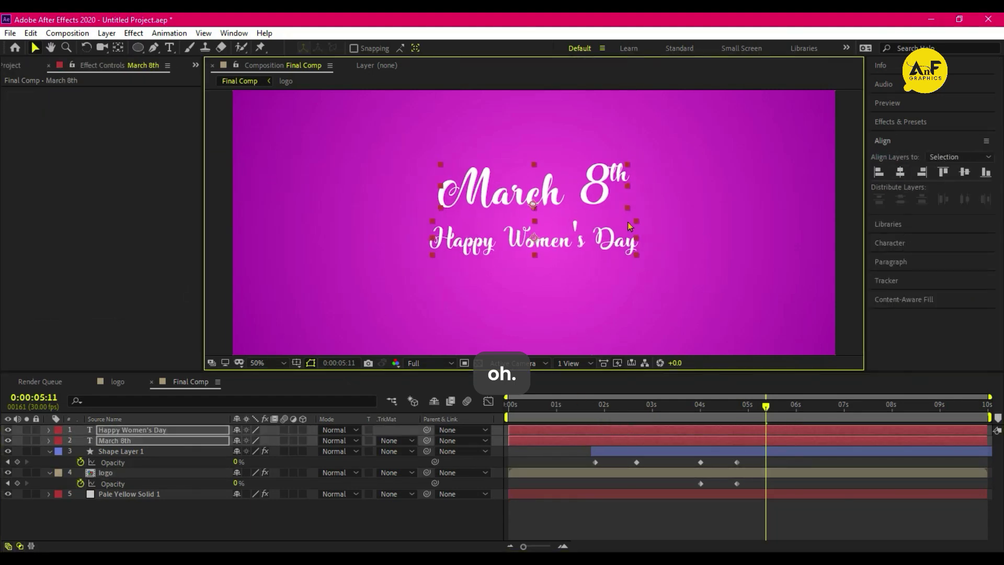
left_click(691, 426)
scroll(563, 235, "down", 1)
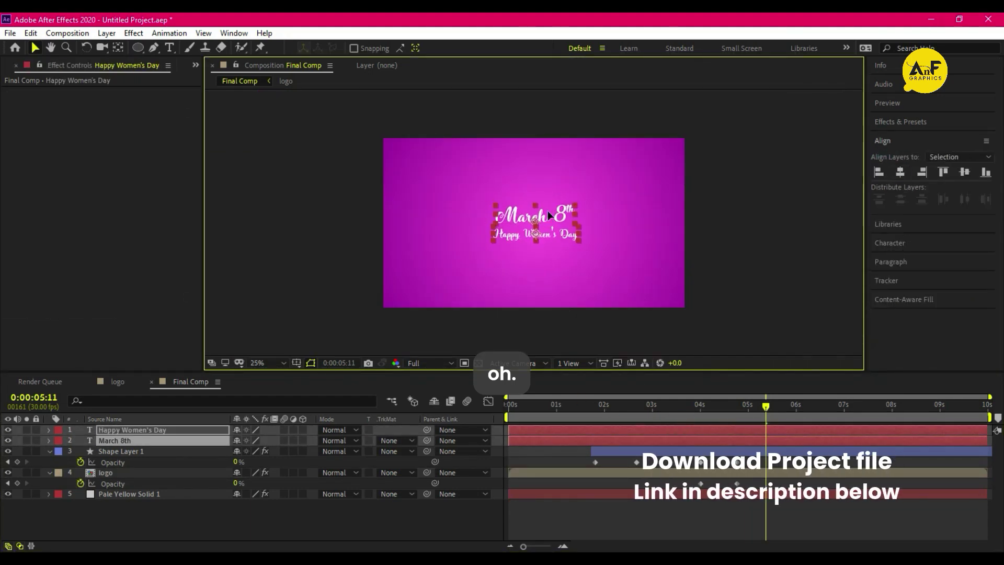
- Nudge both text lines up and shift both text layers to start near 4 seconds
left_click_drag(549, 215, 547, 210)
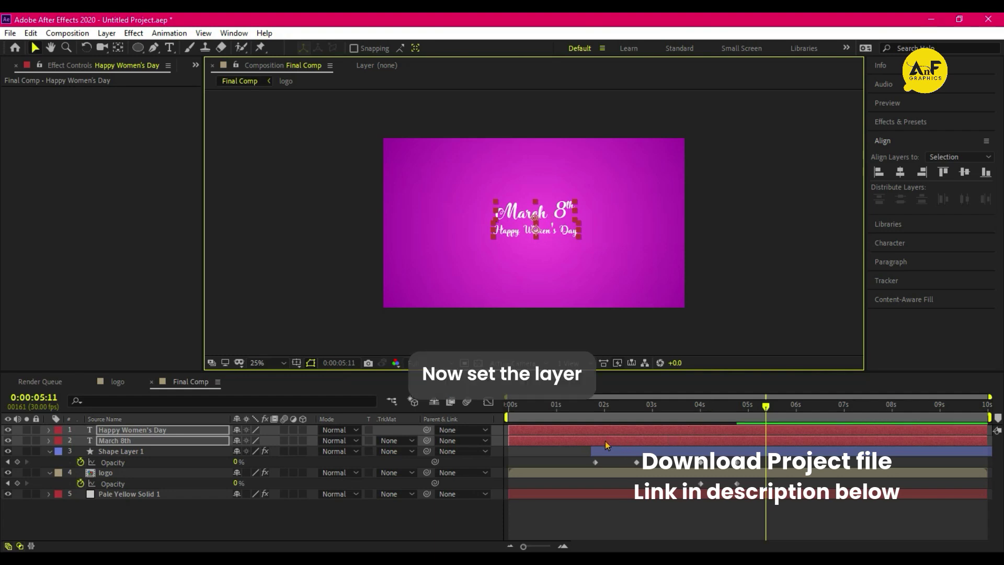
left_click_drag(630, 438, 804, 450)
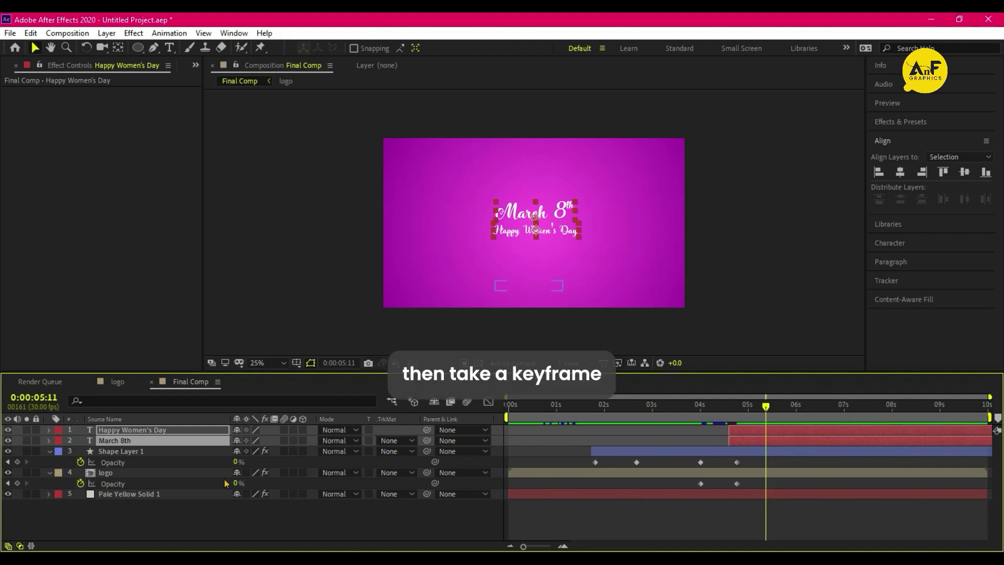
key("t")
- Keyframe both text layers' opacity from 0% to 100% around 5 seconds and preview the fade-in
left_click(81, 441)
left_click(81, 462)
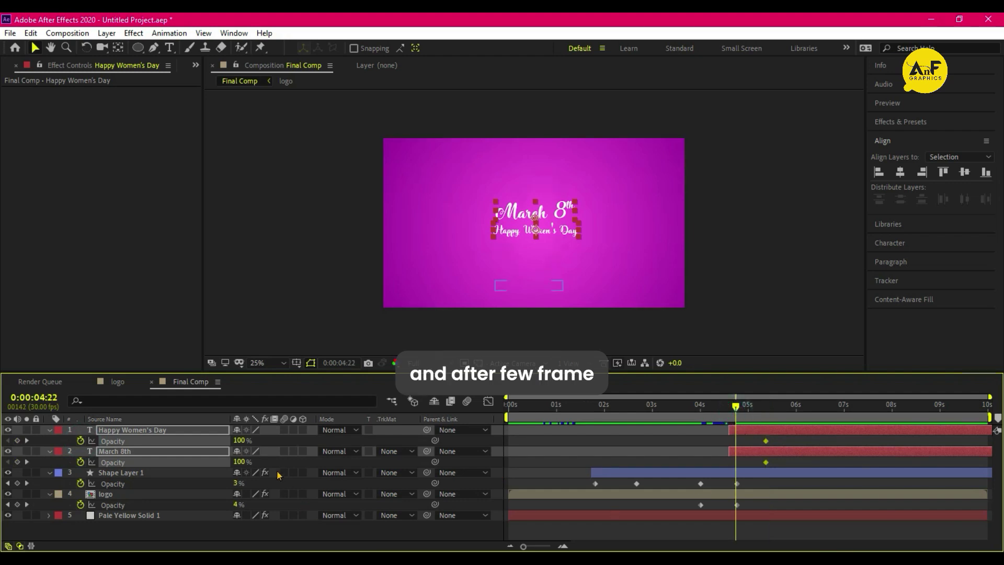
left_click_drag(215, 441, 134, 441)
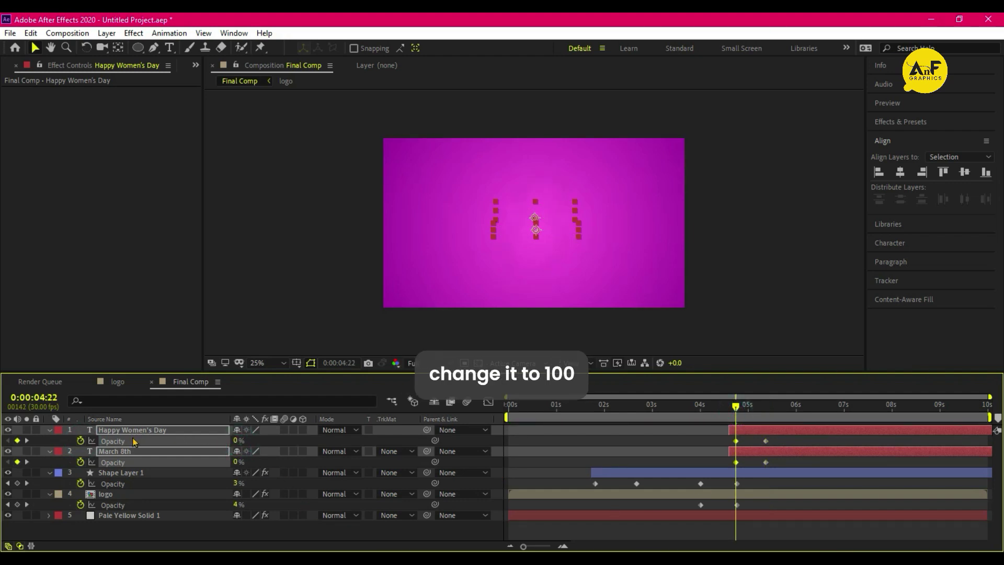
key("space")
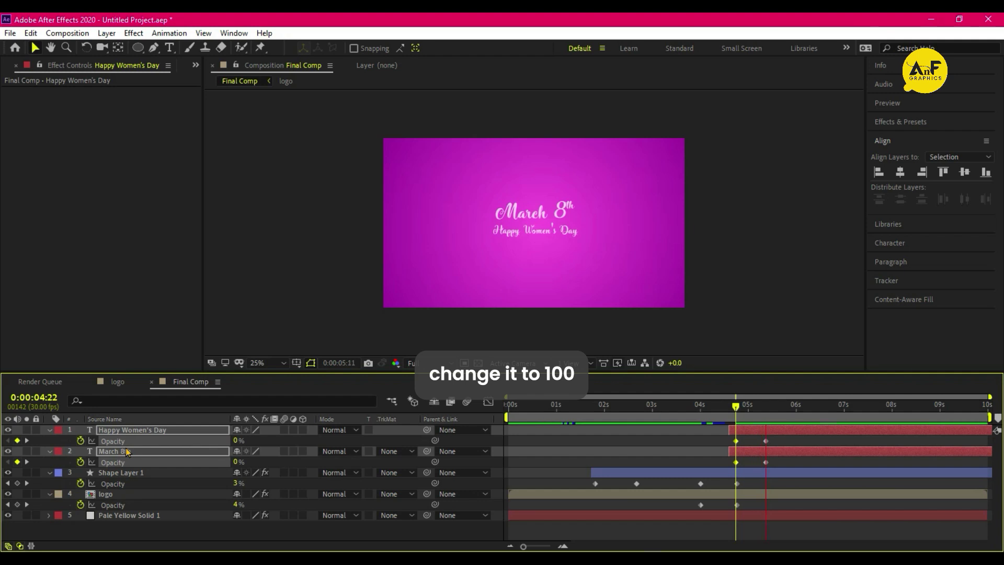
key("space")
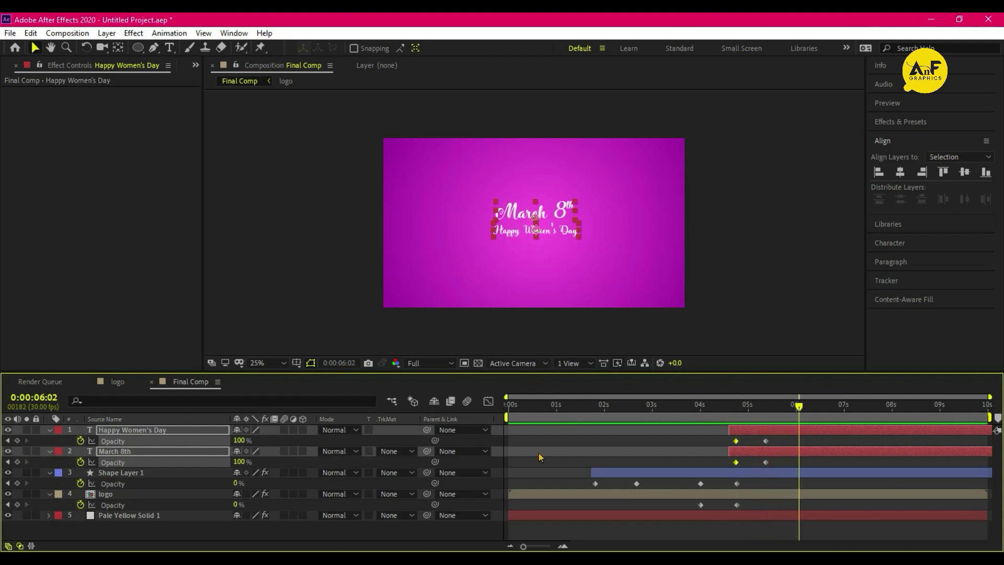
left_click(736, 267)
left_click(551, 215)
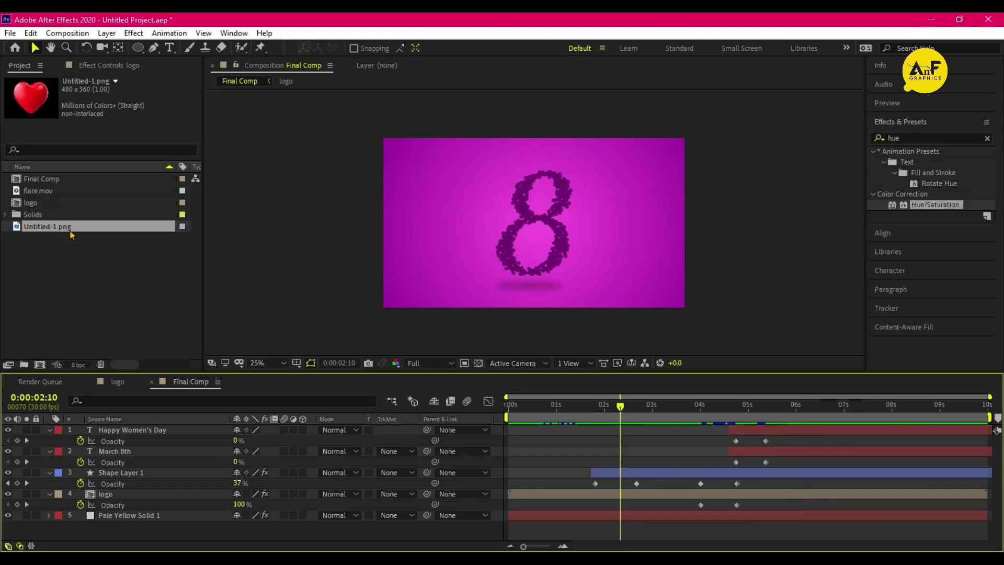
- Add the heart image Untitled-1.png and apply Hue/Saturation with Master Hue -32°
left_click_drag(71, 230, 96, 427)
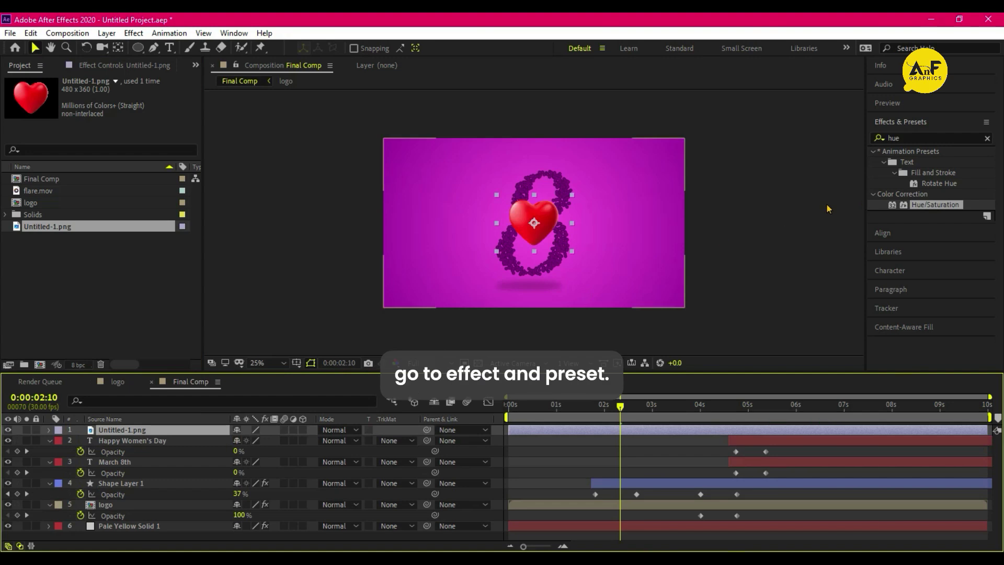
left_click(934, 205)
left_click_drag(699, 294, 169, 436)
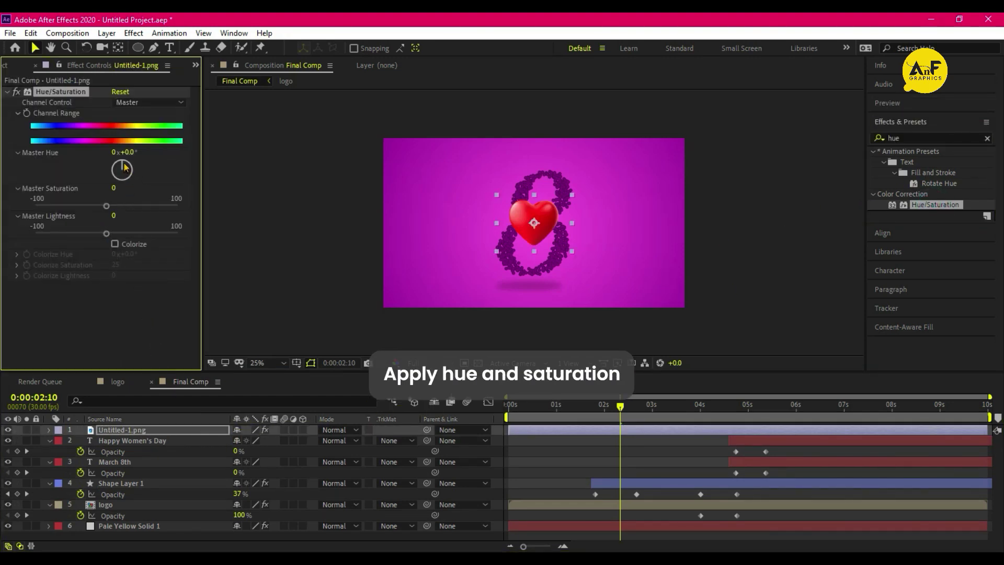
left_click_drag(125, 166, 112, 169)
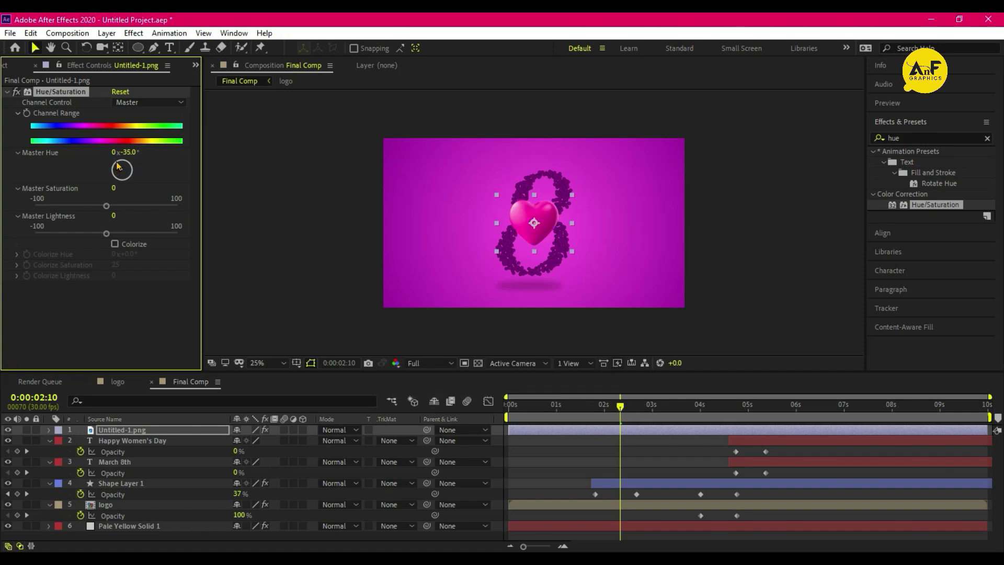
- Hide the heart layer and rename it 'Heart shape'
left_click(110, 432)
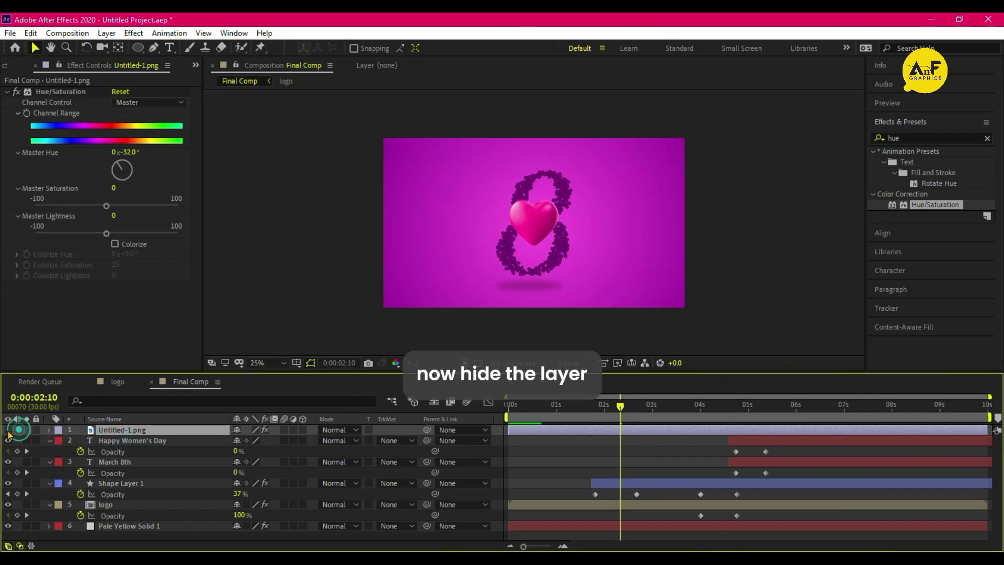
left_click(9, 430)
key("Return")
type("Hea")
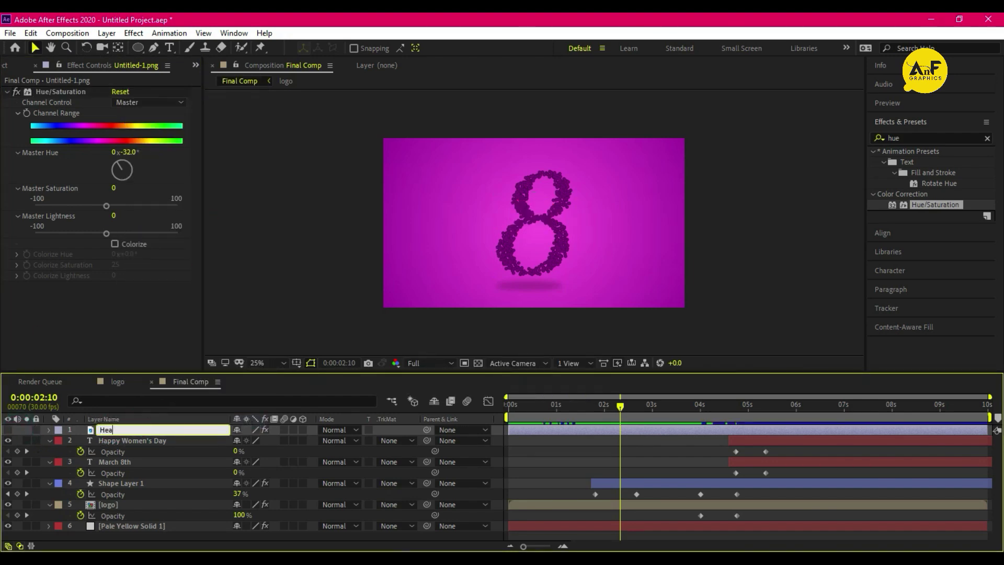
type("rt shape")
key("Return")
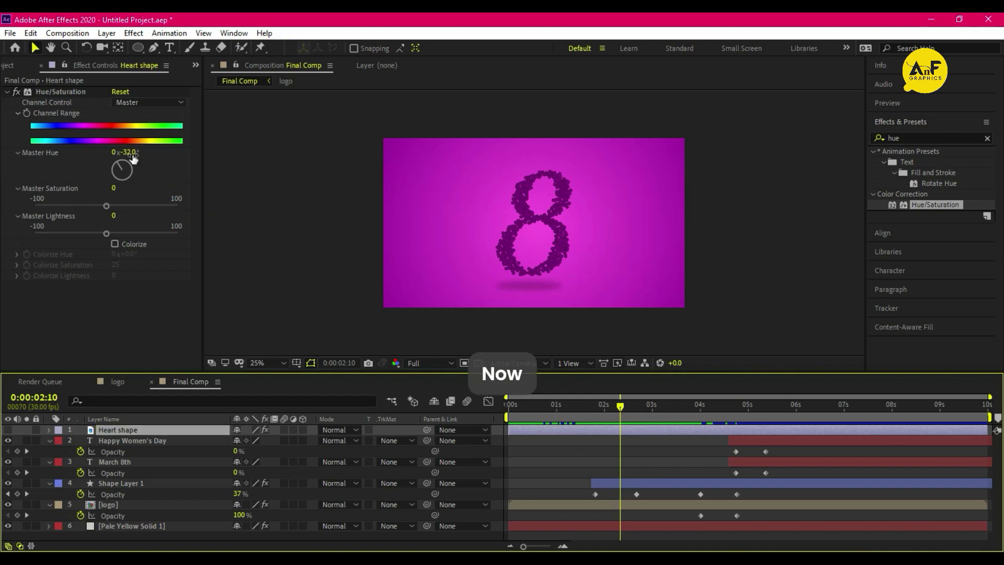
left_click(10, 65)
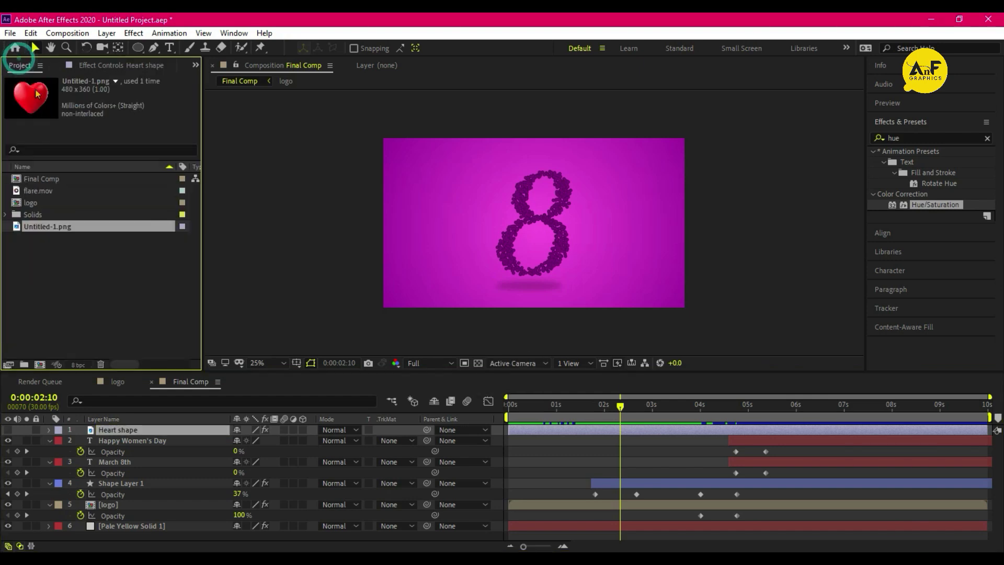
- Create a new full-frame solid layer with default settings
right_click(234, 311)
mouse_move(264, 314)
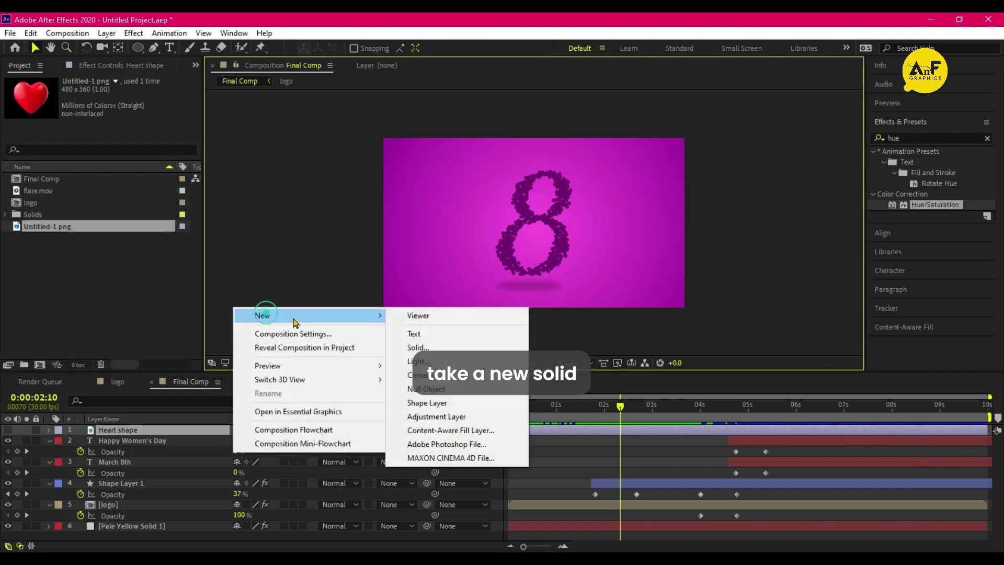
left_click(428, 350)
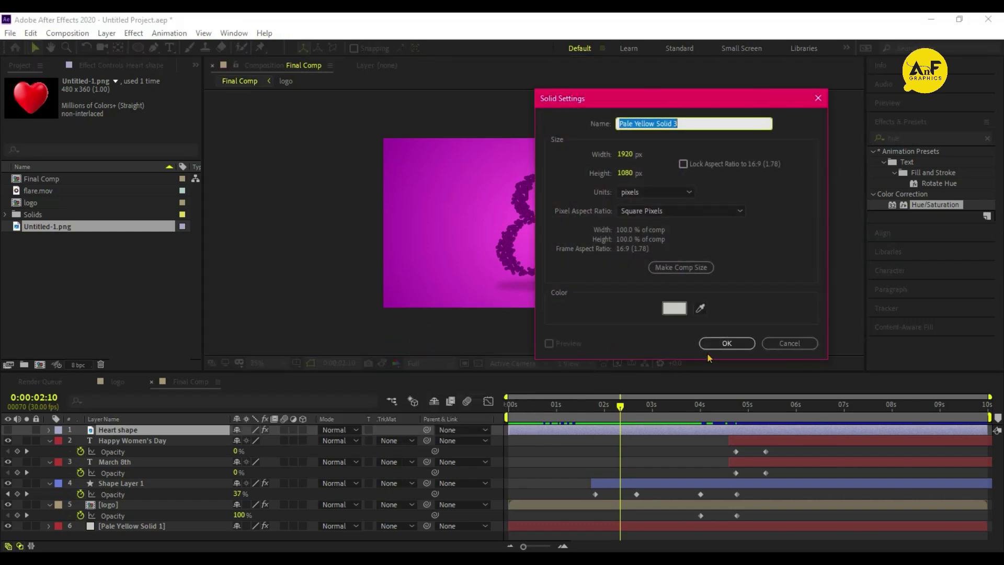
left_click(723, 343)
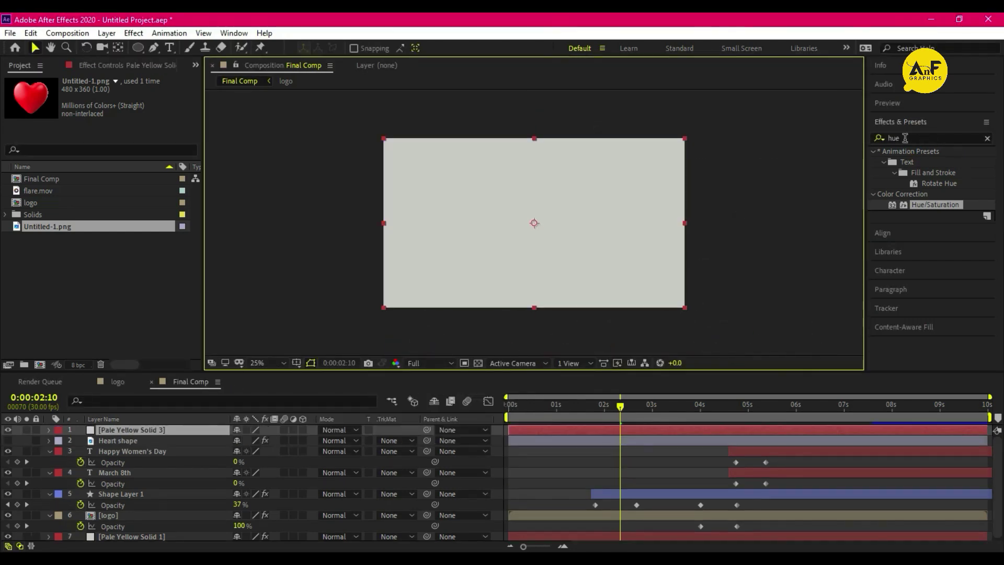
- Search 'cc part' and apply CC Particle World to the new solid
left_click(905, 138)
type("cc")
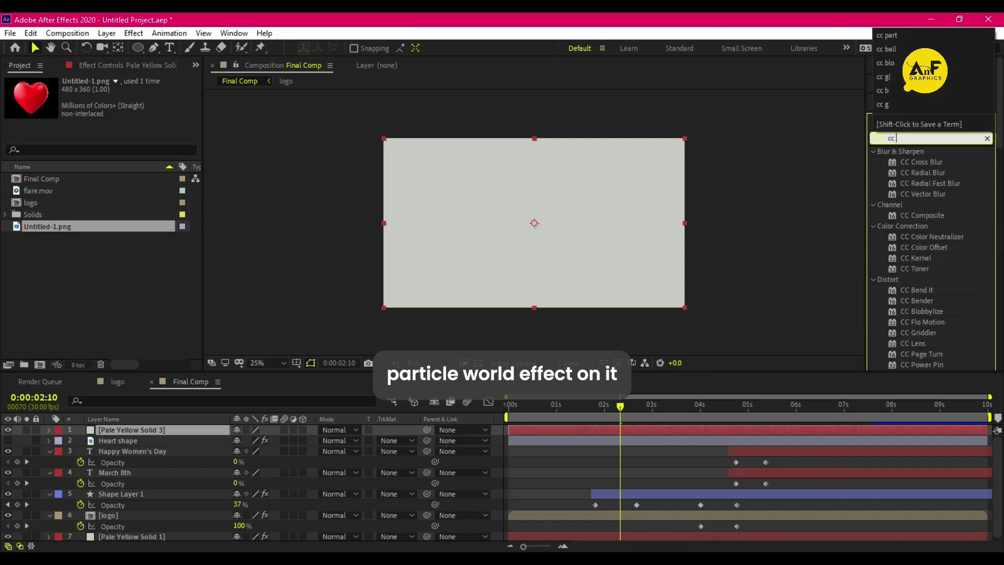
type(" part")
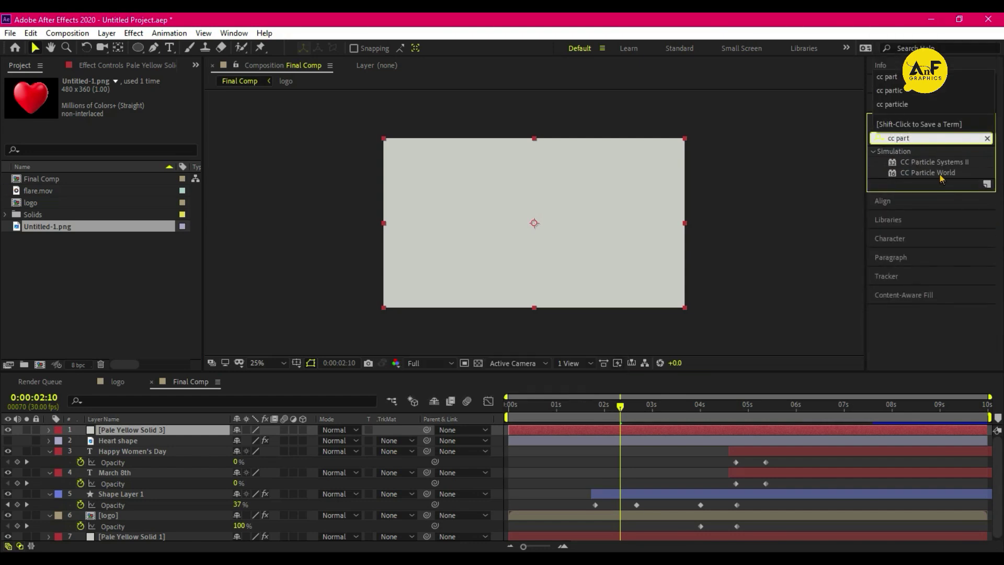
left_click_drag(928, 173, 589, 244)
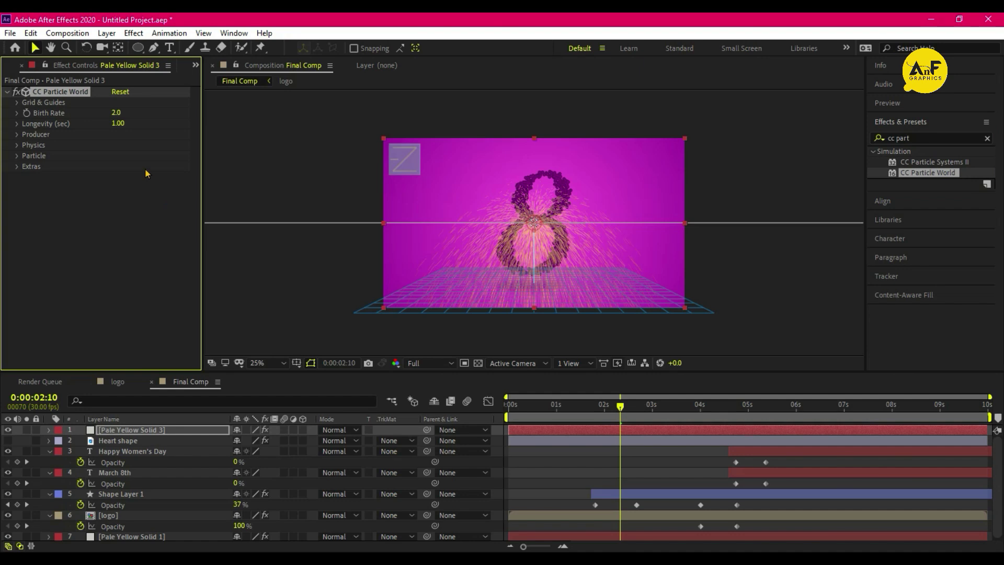
- Set Birth Rate 1, Longevity 2 and particle type Textured QuadPolygon
left_click(113, 112)
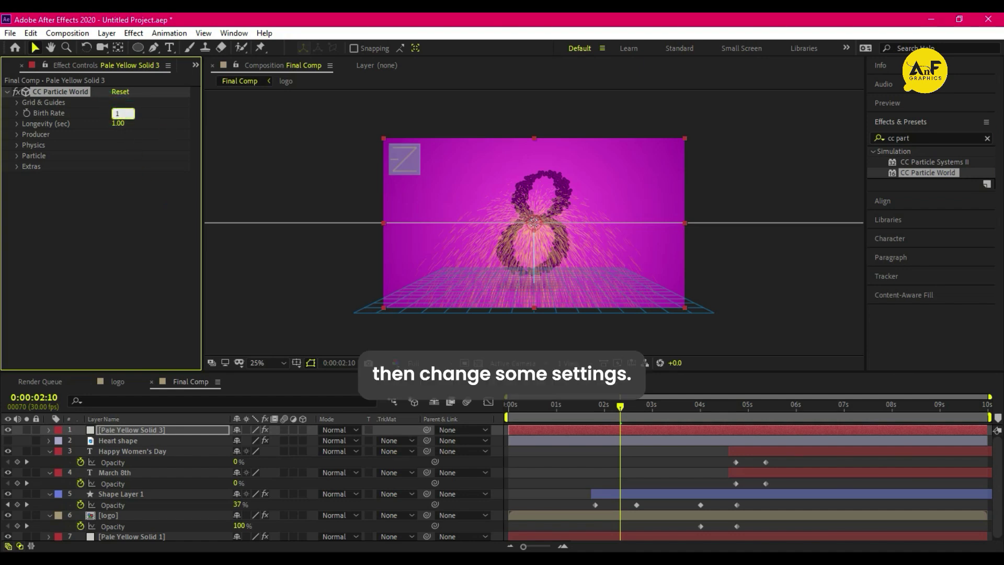
type("1")
left_click(121, 124)
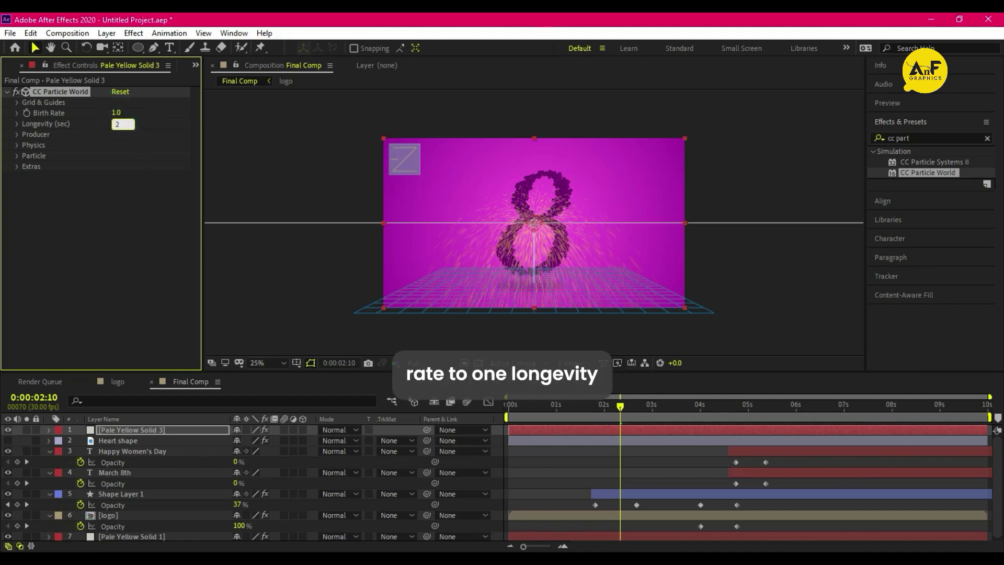
left_click(17, 156)
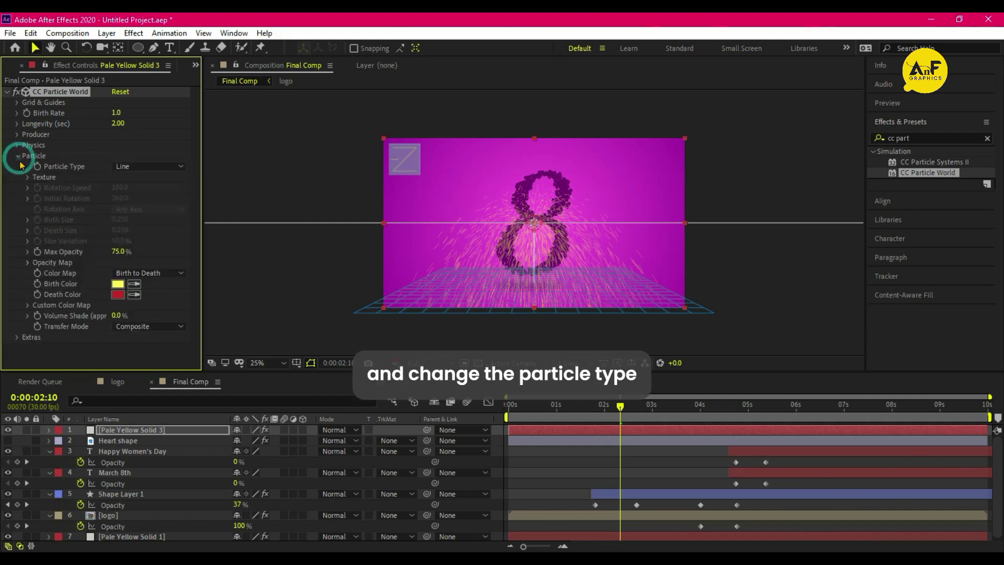
left_click(157, 166)
left_click(184, 340)
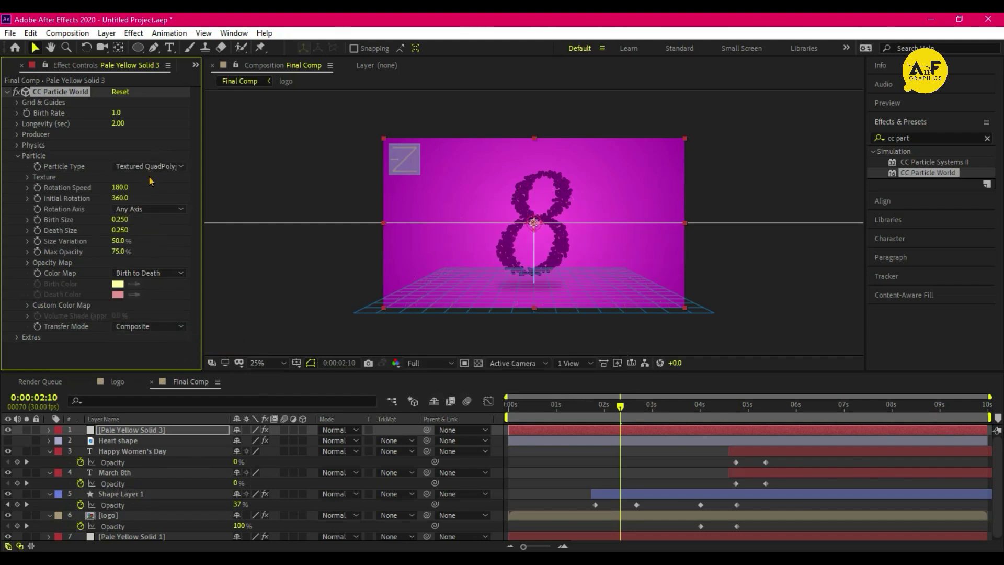
- Texture the particles with the Heart shape layer using Effects & Masks, and set Gravity to 0
left_click(27, 177)
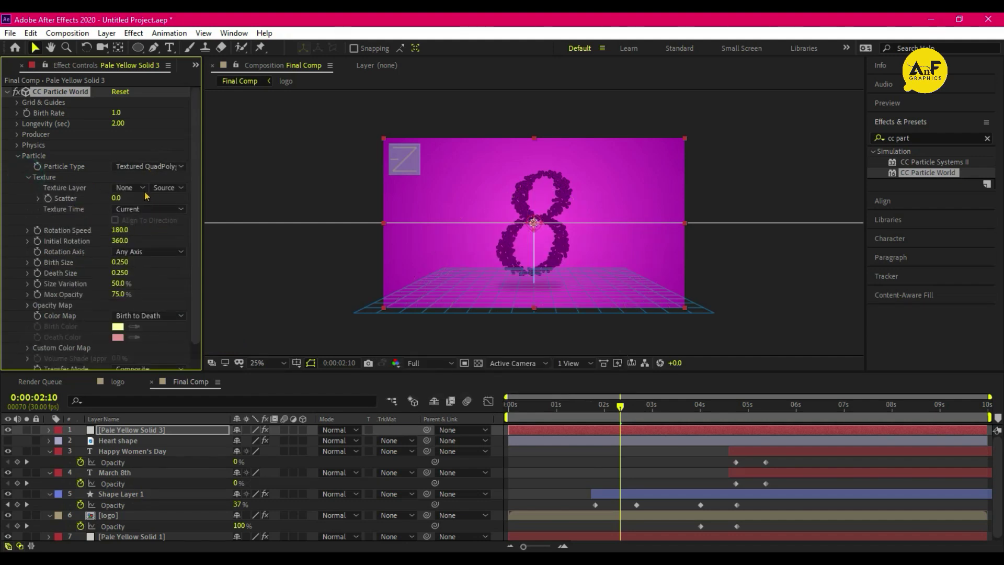
left_click(127, 188)
left_click(175, 233)
left_click(18, 145)
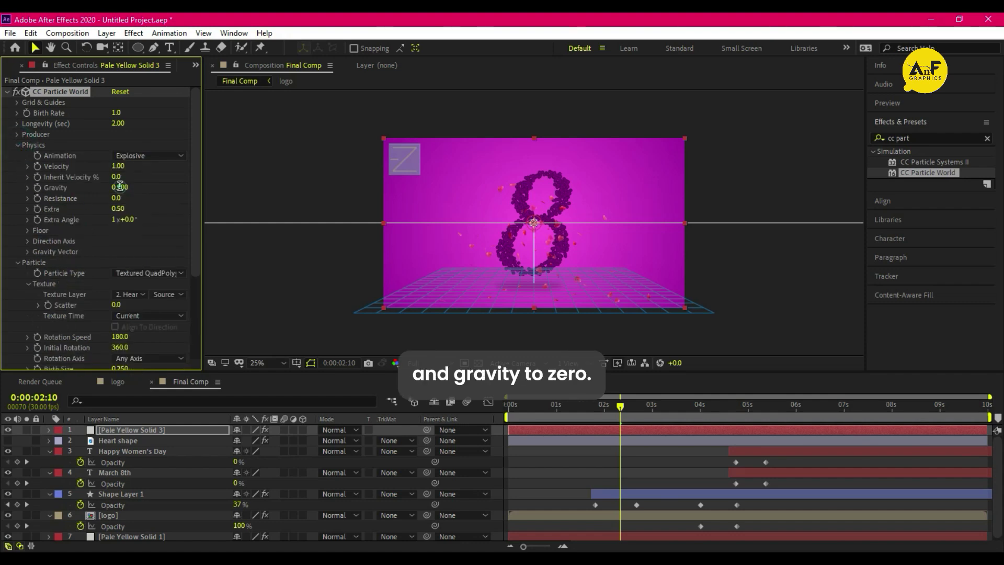
left_click(120, 187)
type("0")
key("Return")
scroll(180, 241, "down", 3)
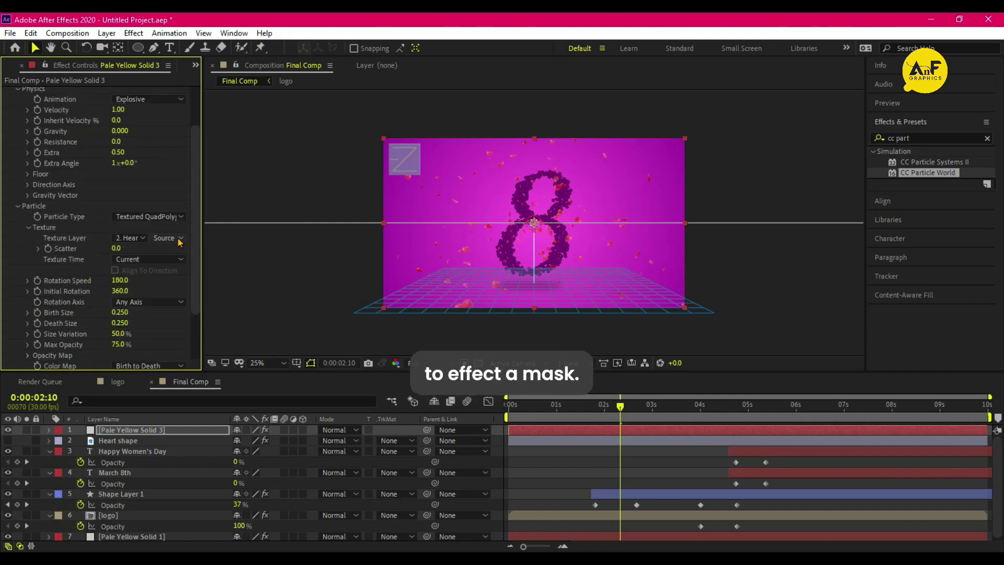
left_click(180, 238)
left_click(187, 278)
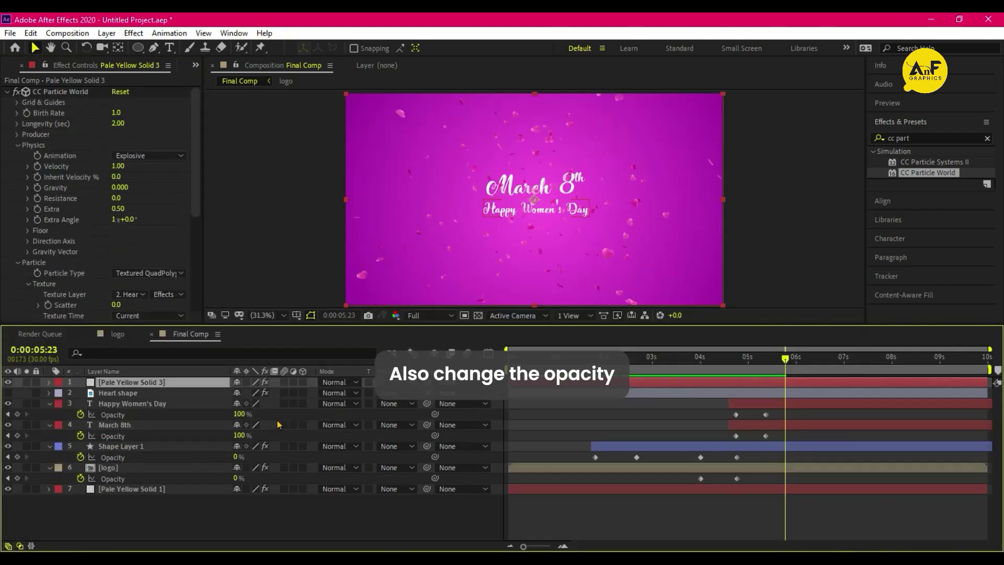
- Reveal the particle solid's Opacity and enter 60%
key("t")
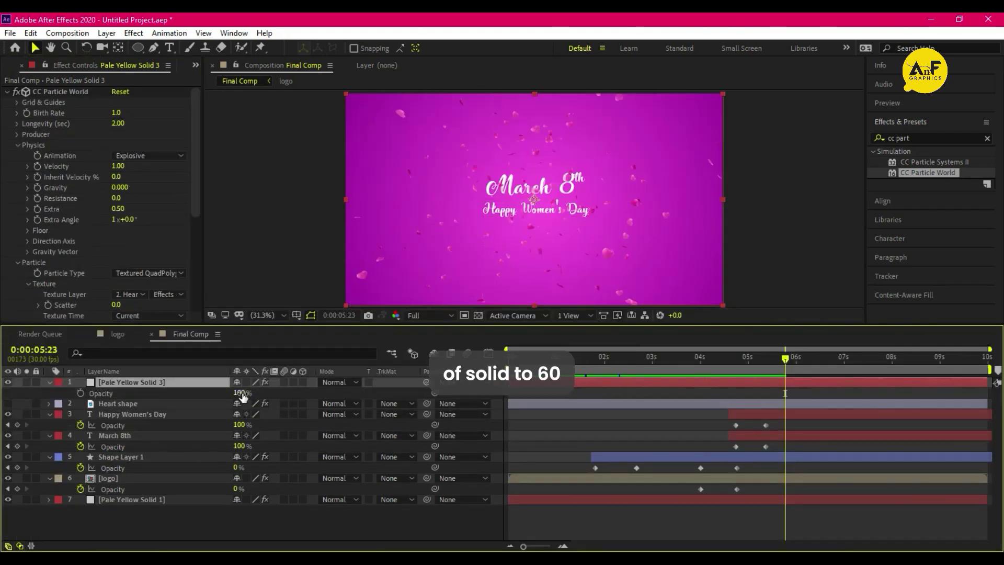
left_click(243, 392)
type("6")
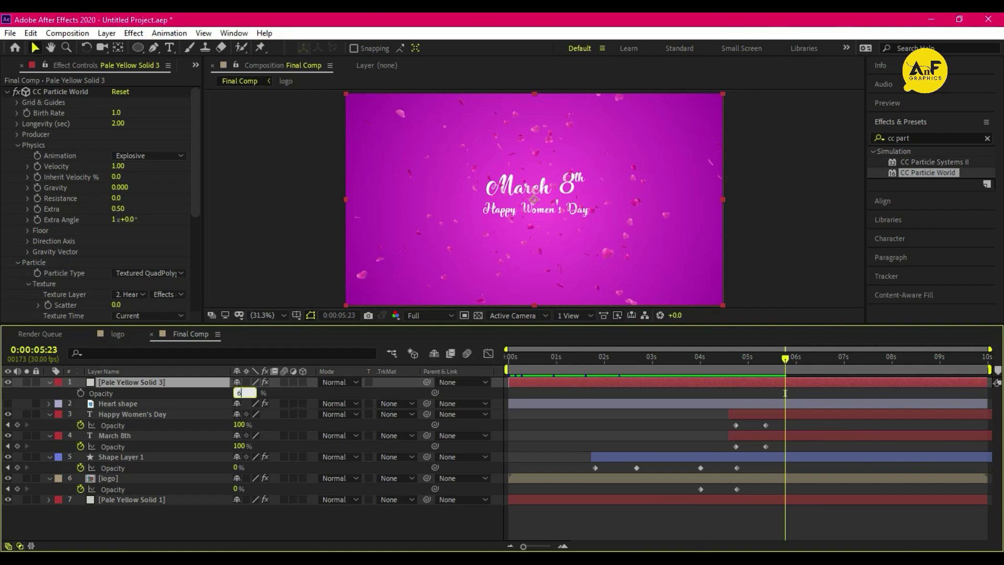
type("0")
key("Return")
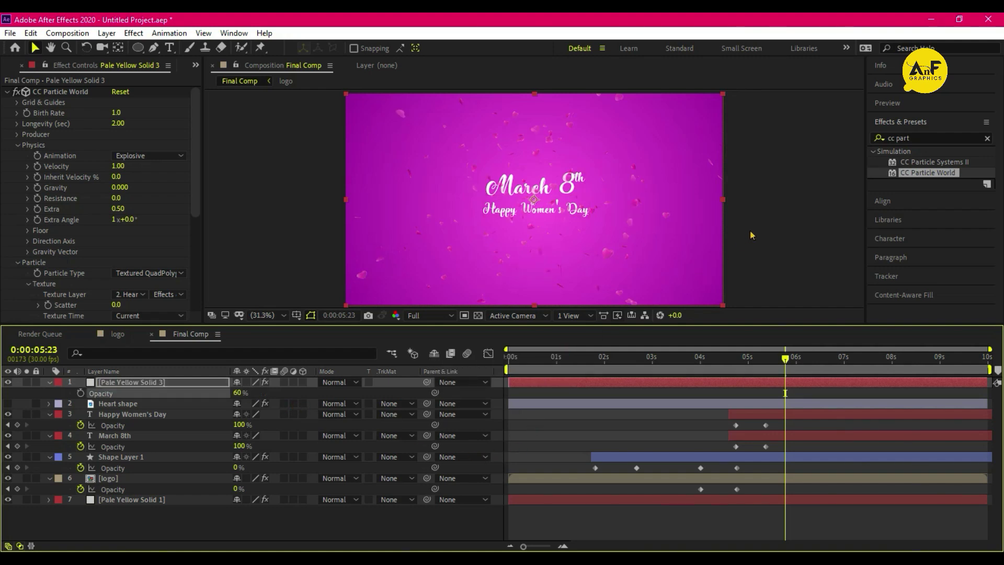